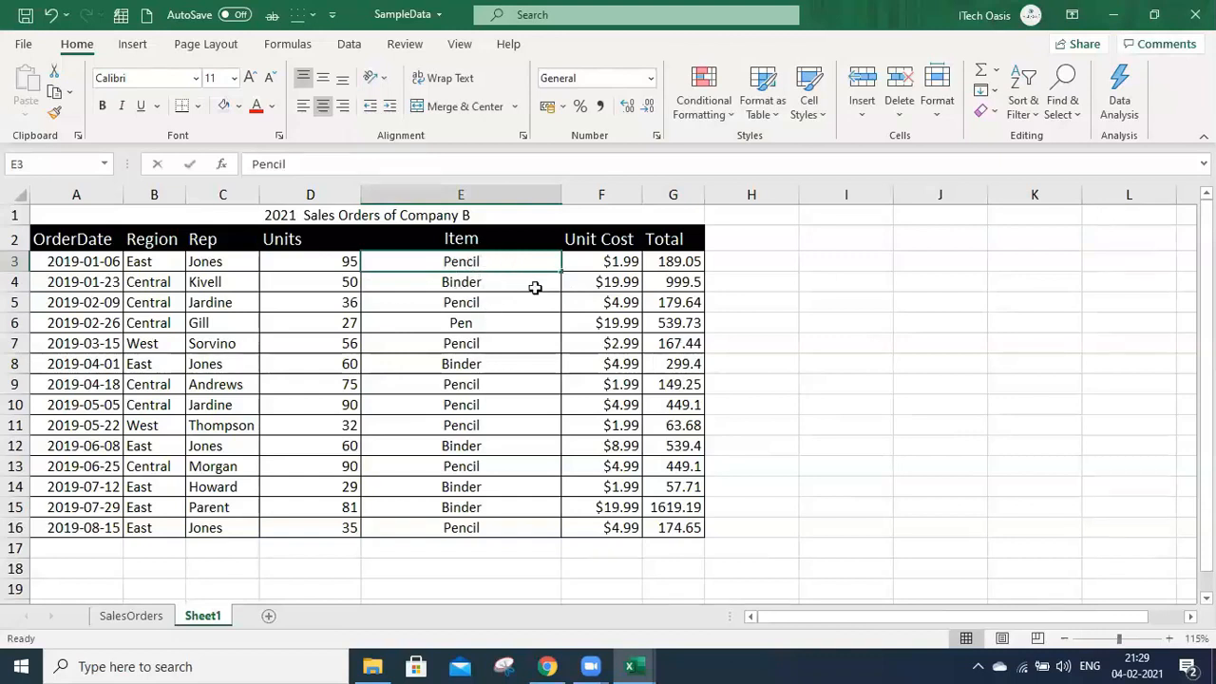
Edit the text inside cell E3, deleting the final letter of Pencil and re-entering it
key(F2)
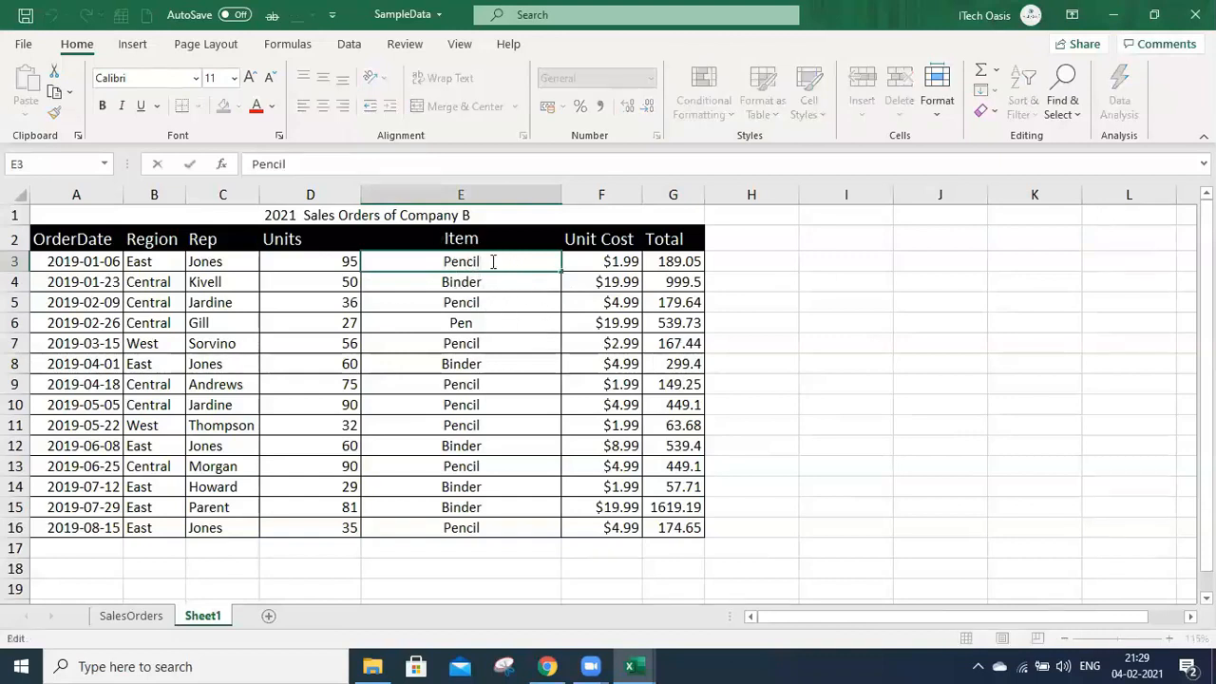
key(Escape)
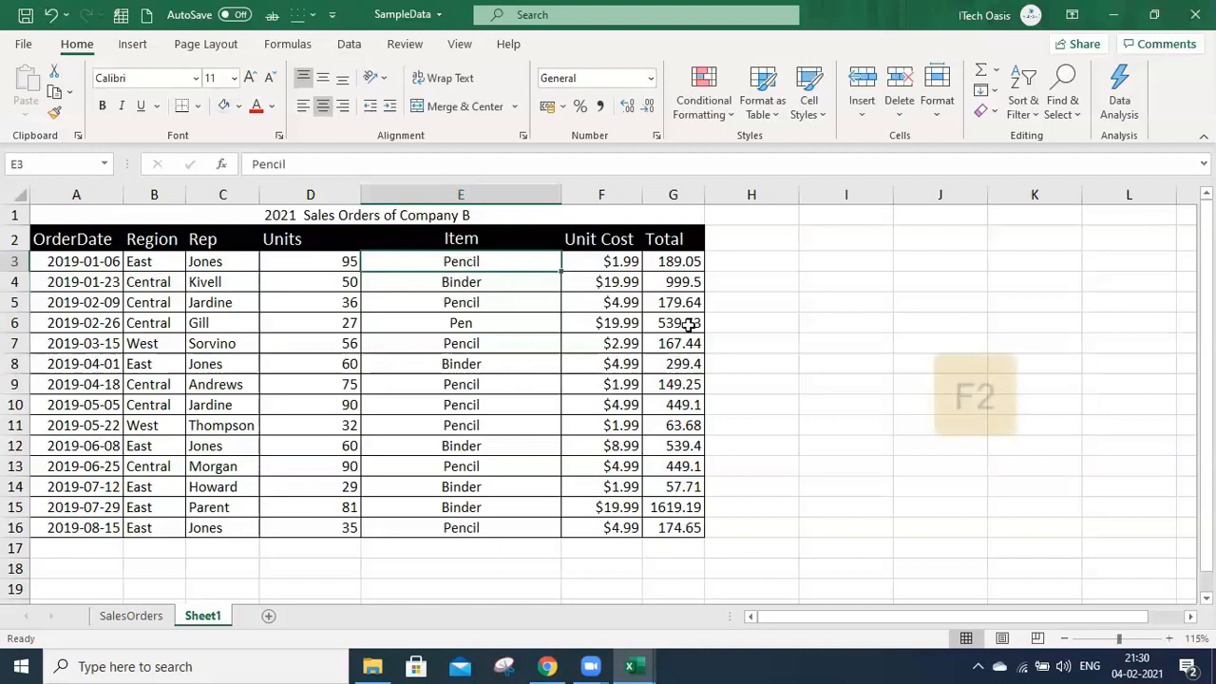
key(F2)
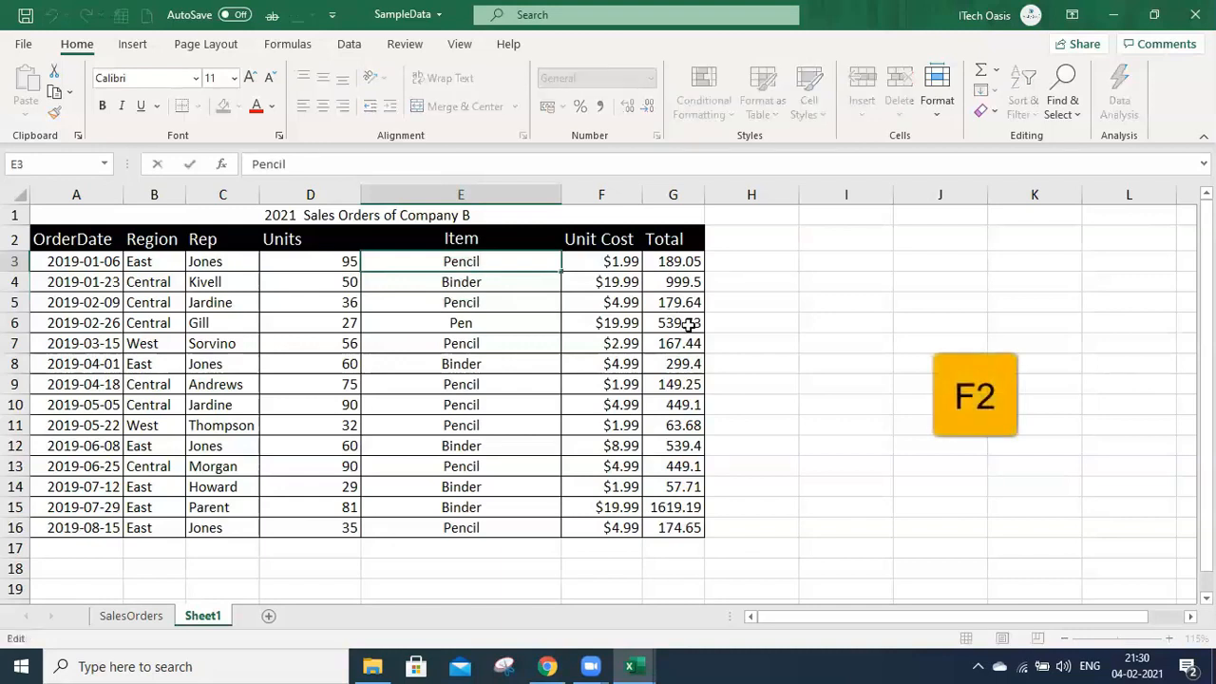
key(BackSpace)
text(l)
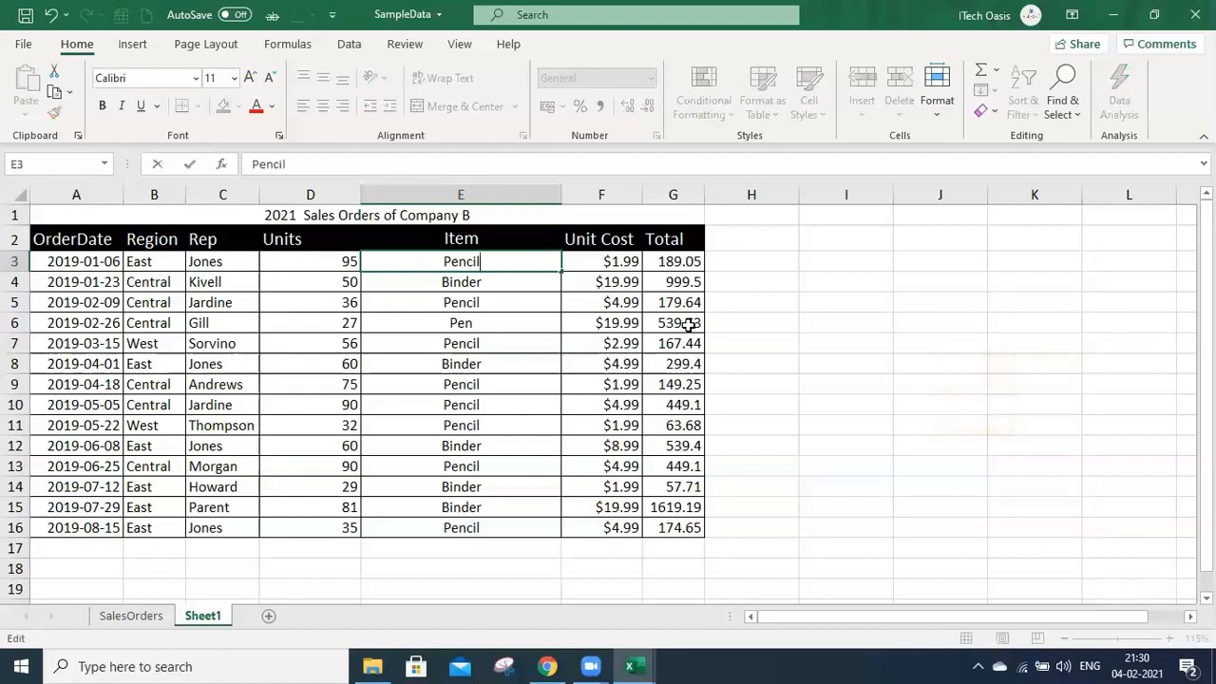
key(Return)
Replace the text Pencil in cell E3 with Pen by editing inside the cell
click(491, 261)
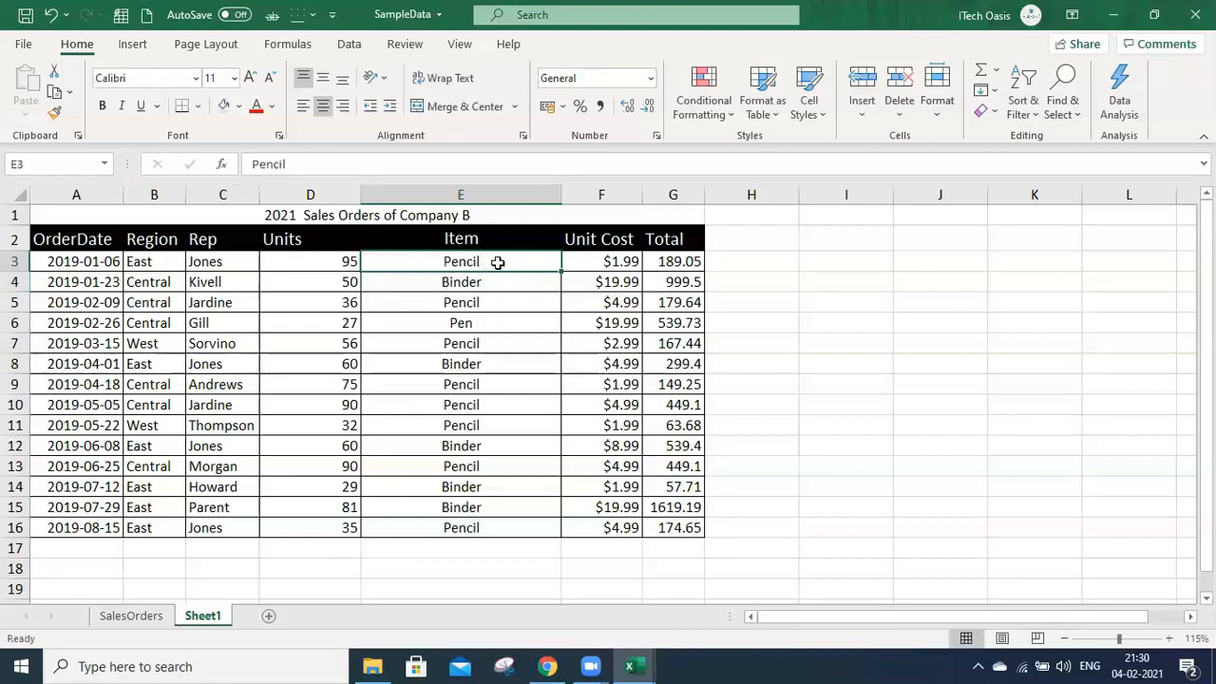
double_click(491, 261)
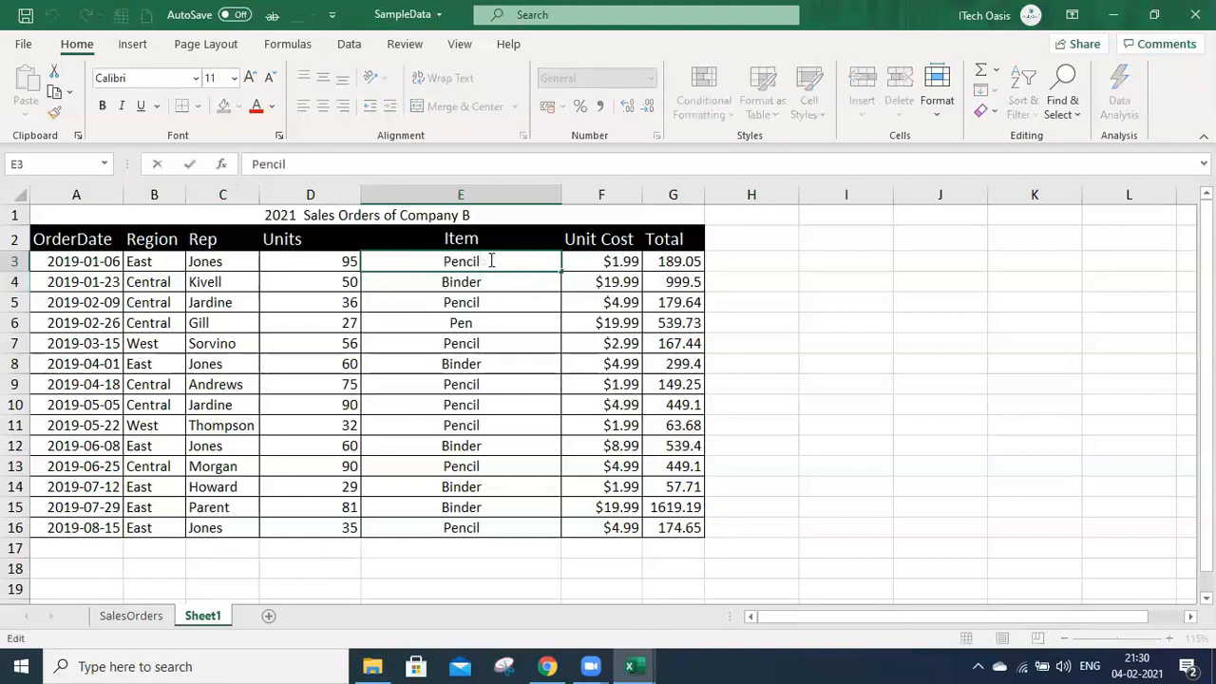
drag(492, 262, 384, 259)
text(Pen)
key(Return)
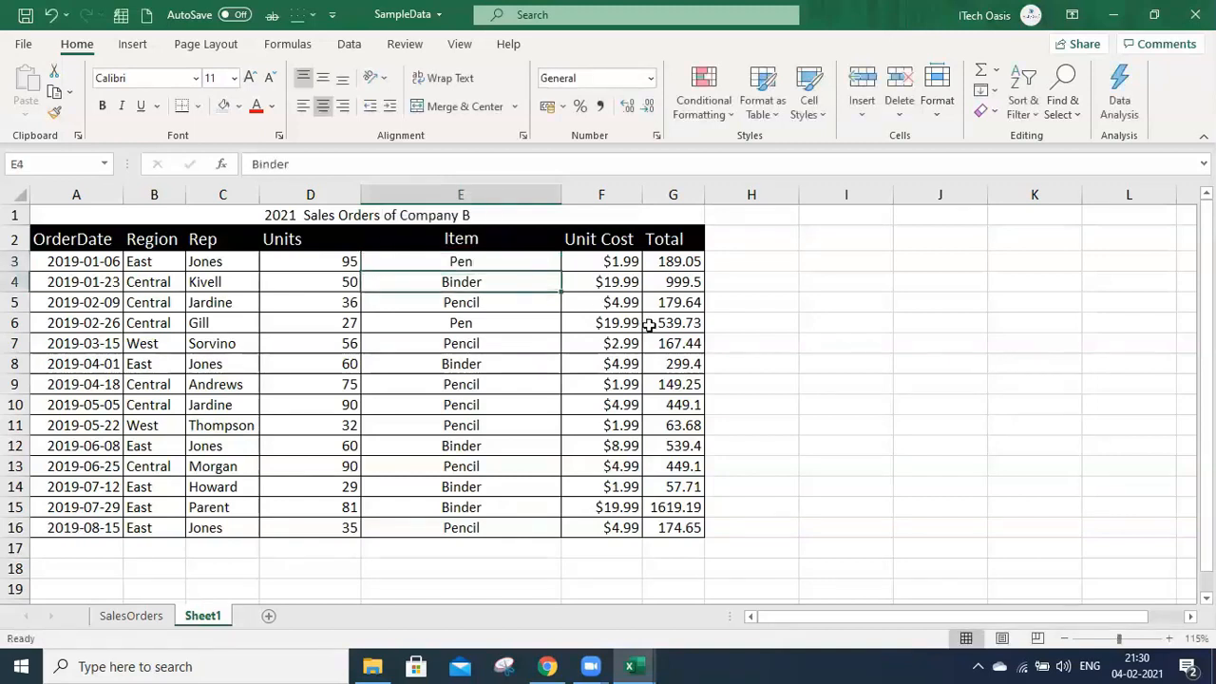
Undo the last change to cell E3
key(ctrl+z)
click(485, 361)
click(511, 266)
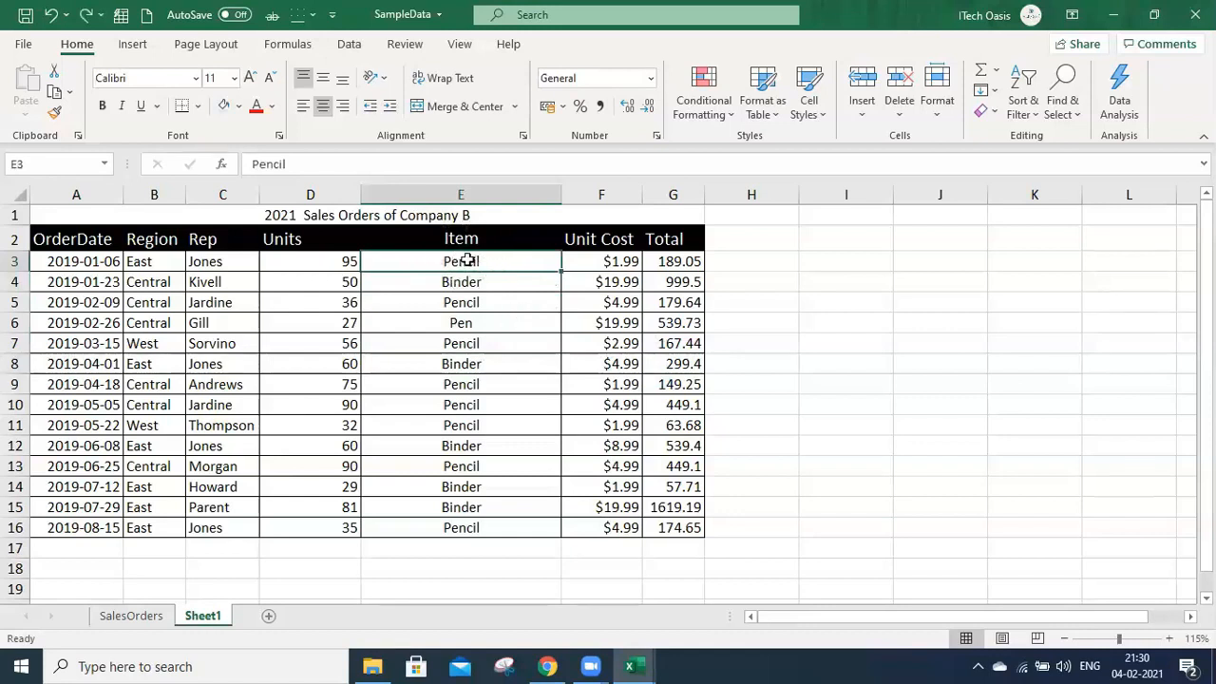
drag(518, 498, 520, 489)
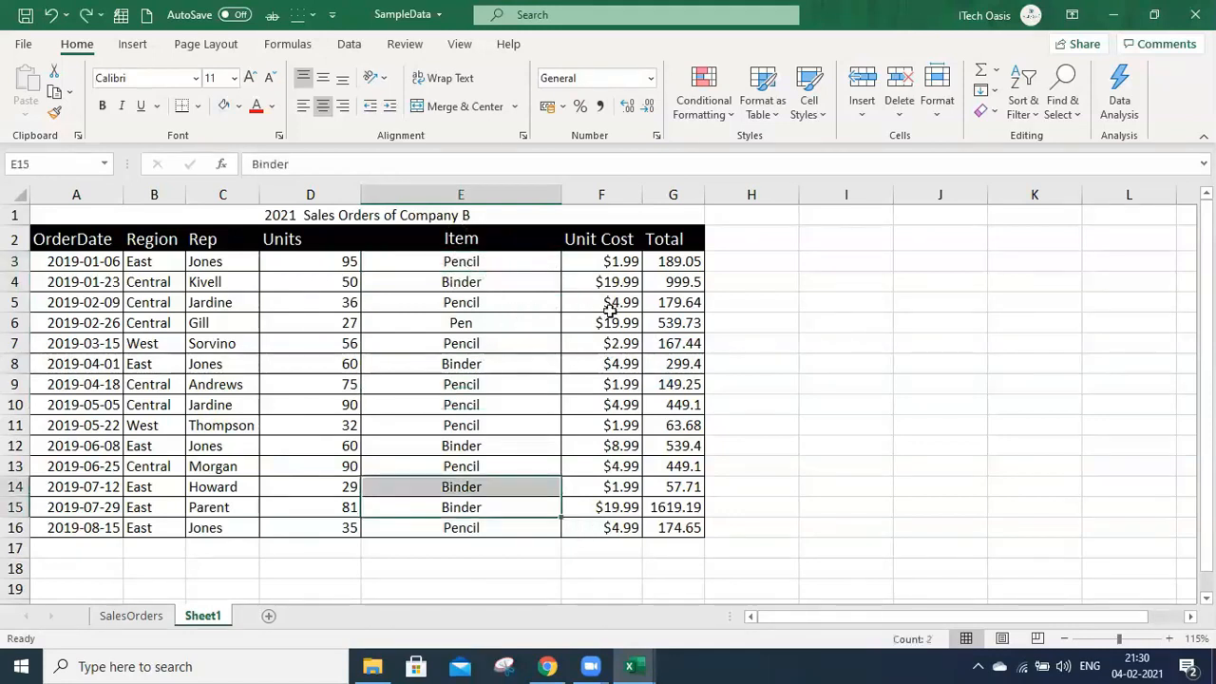
Overwrite the contents of cell E3 with Pen directly, without opening the cell for editing
click(527, 265)
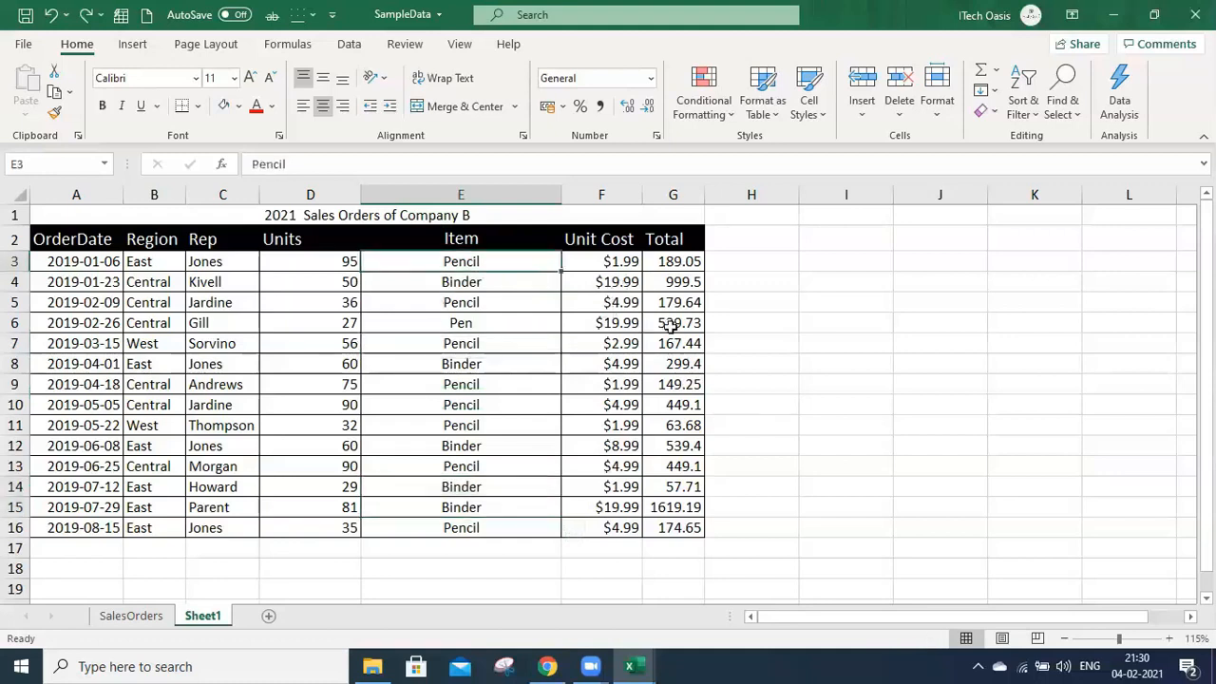
text(Pen)
key(Return)
click(490, 262)
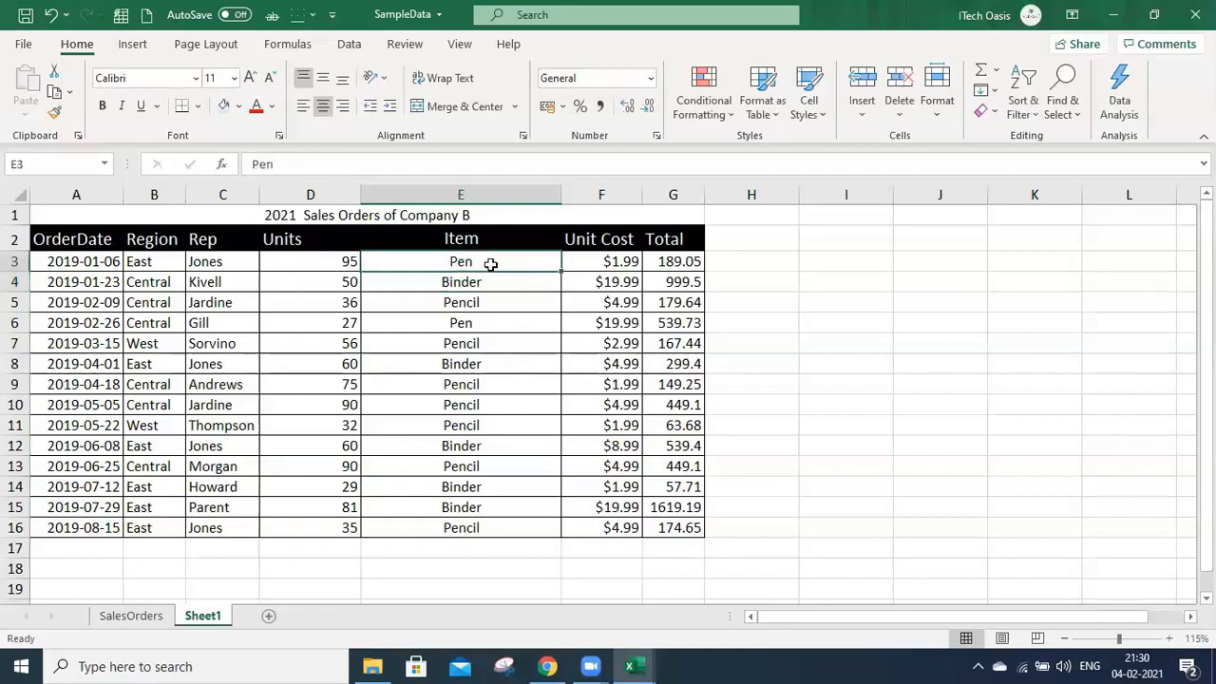
double_click(503, 269)
click(507, 364)
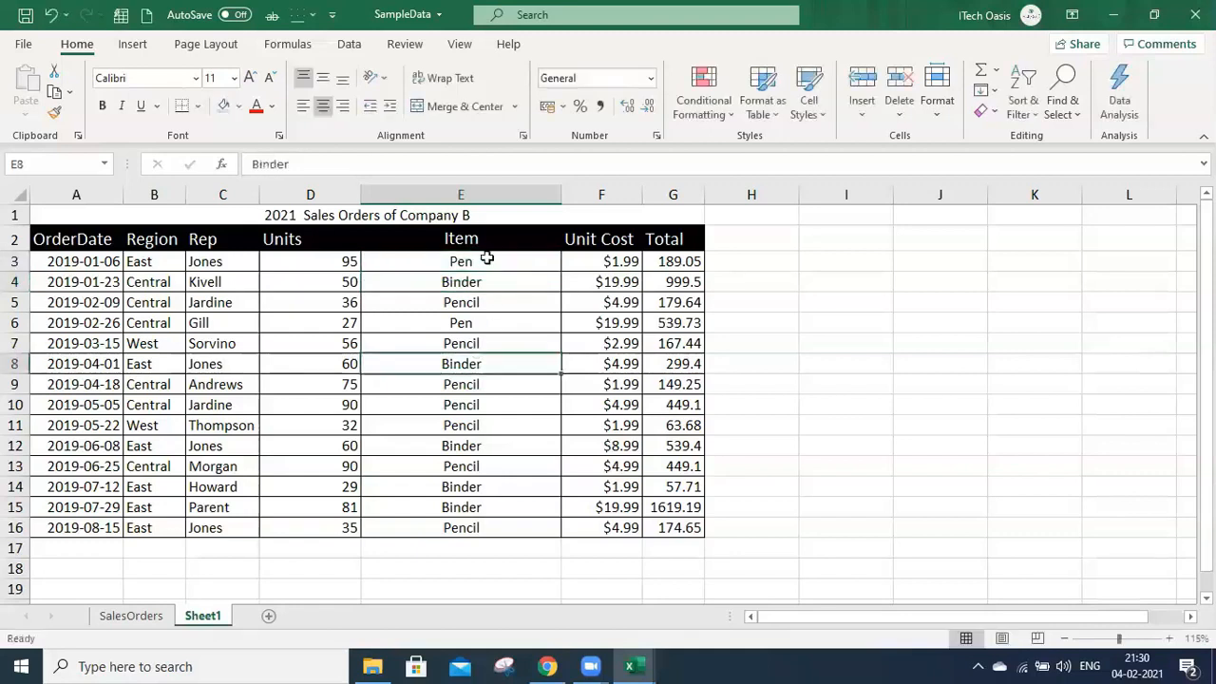
click(488, 258)
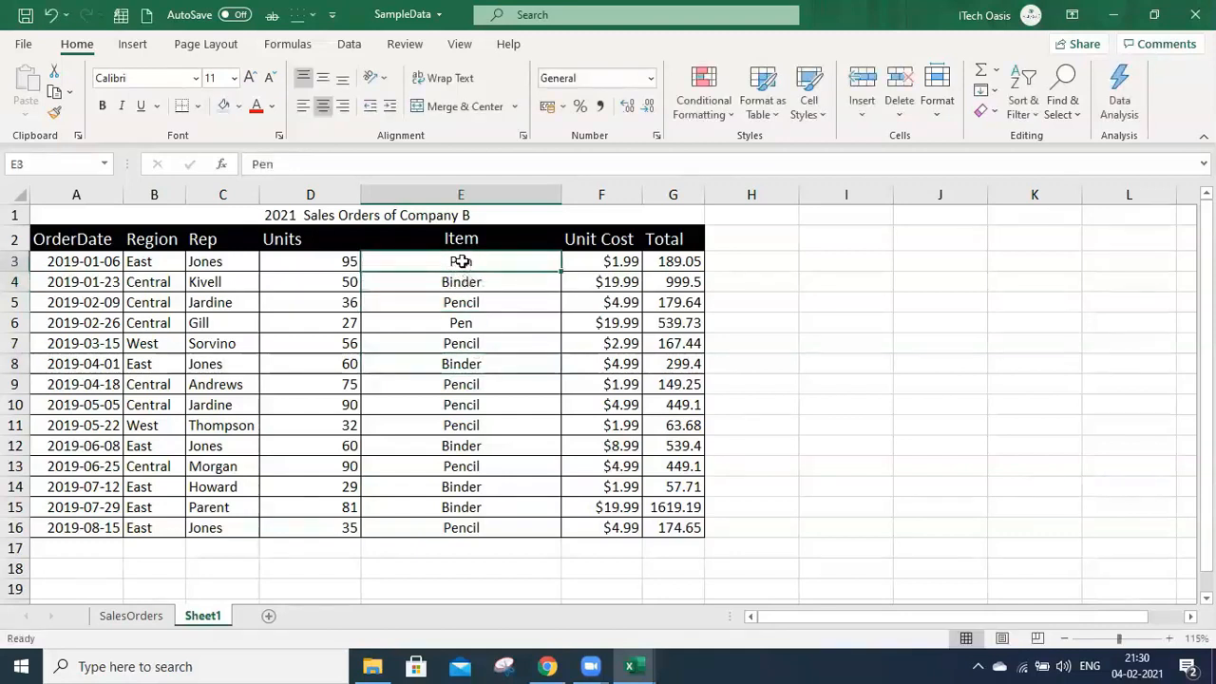
double_click(503, 263)
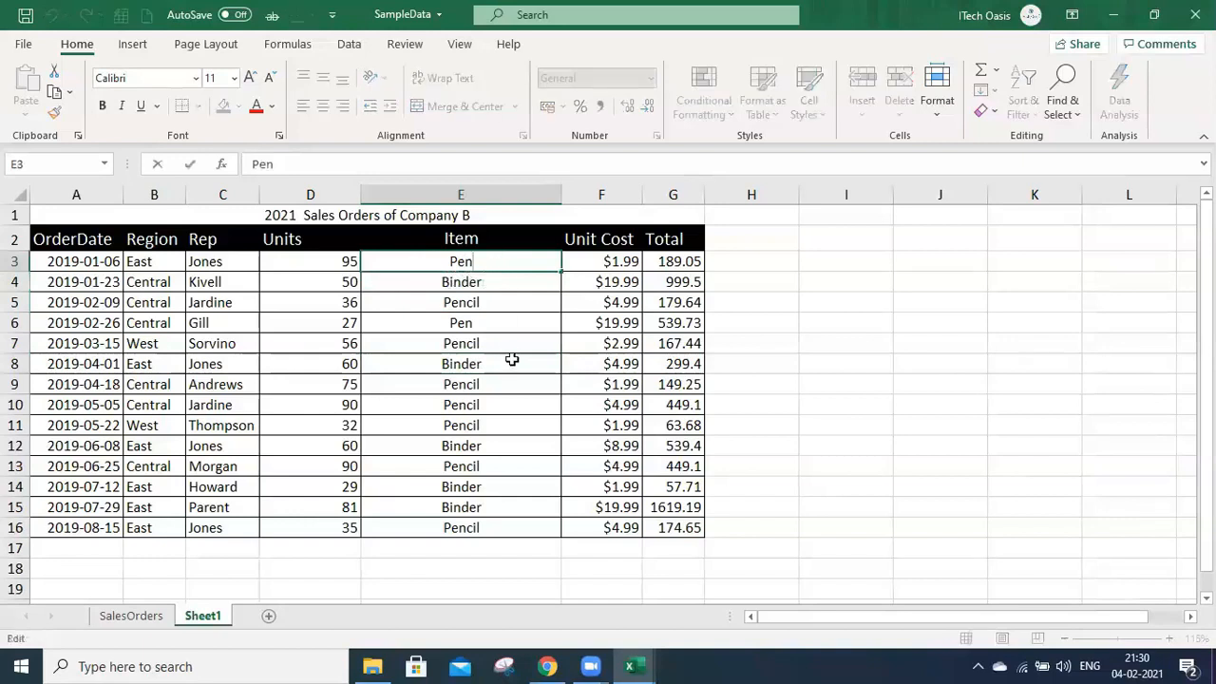
drag(510, 361, 503, 344)
click(497, 258)
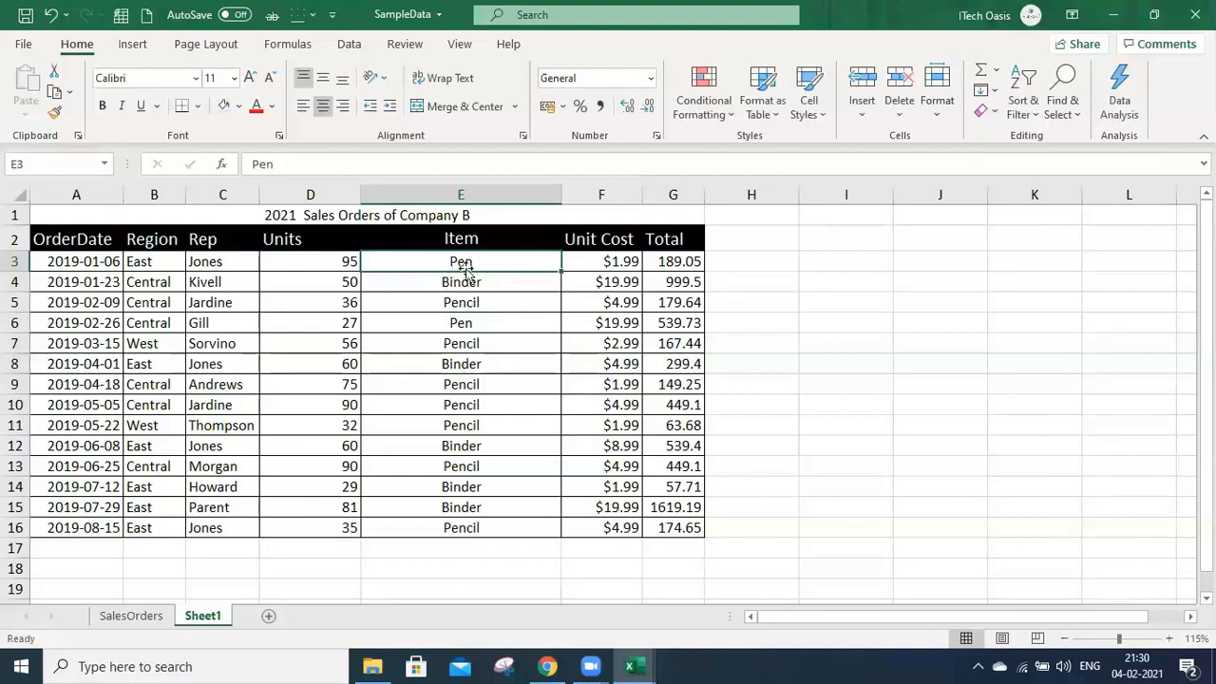
Append to the text in cell E3 so that it reads "Pen & Peper"
double_click(498, 262)
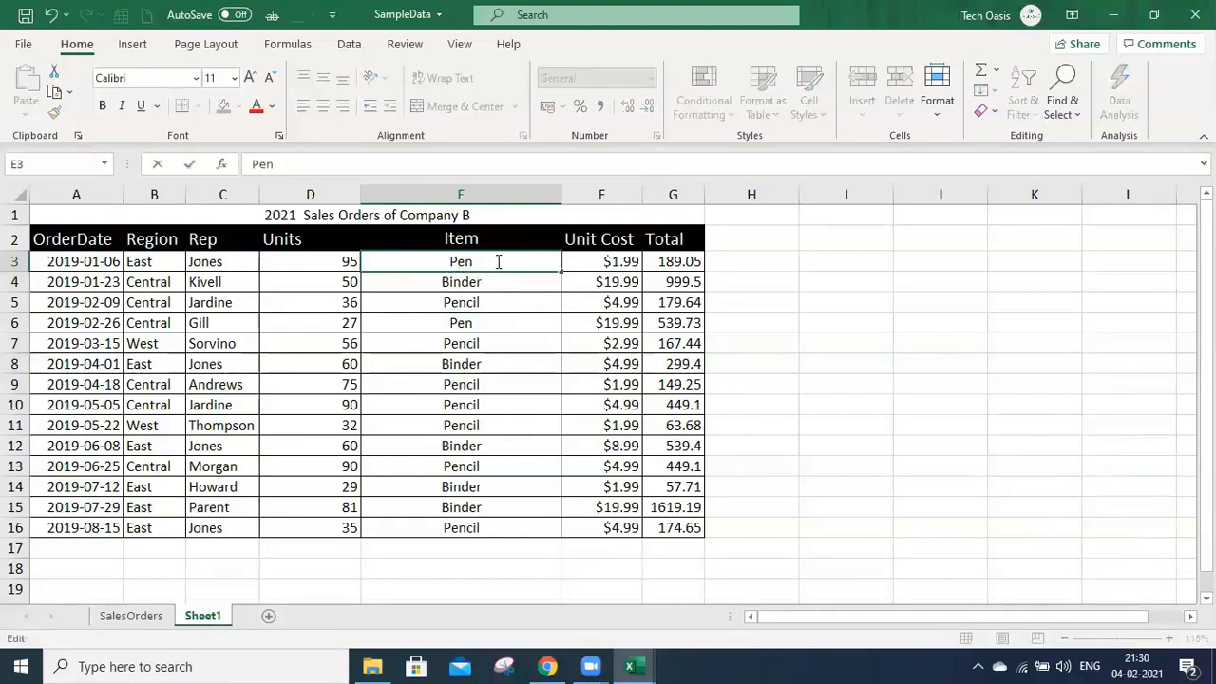
text(& Peper)
key(Return)
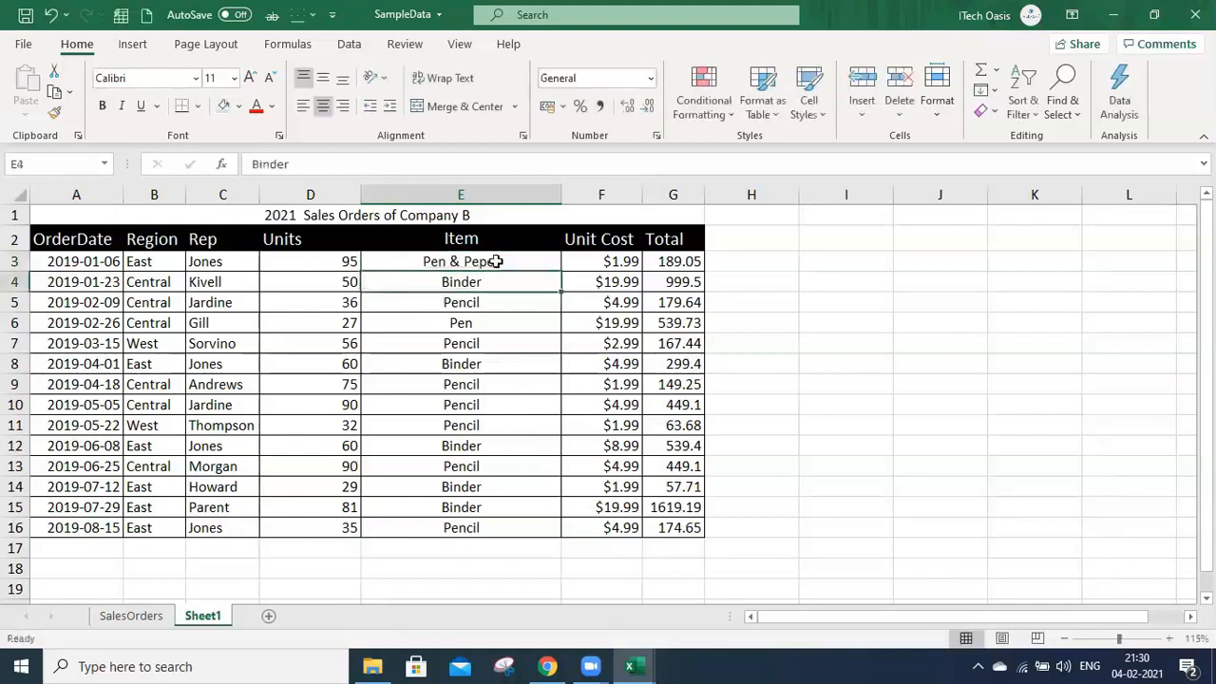
click(496, 261)
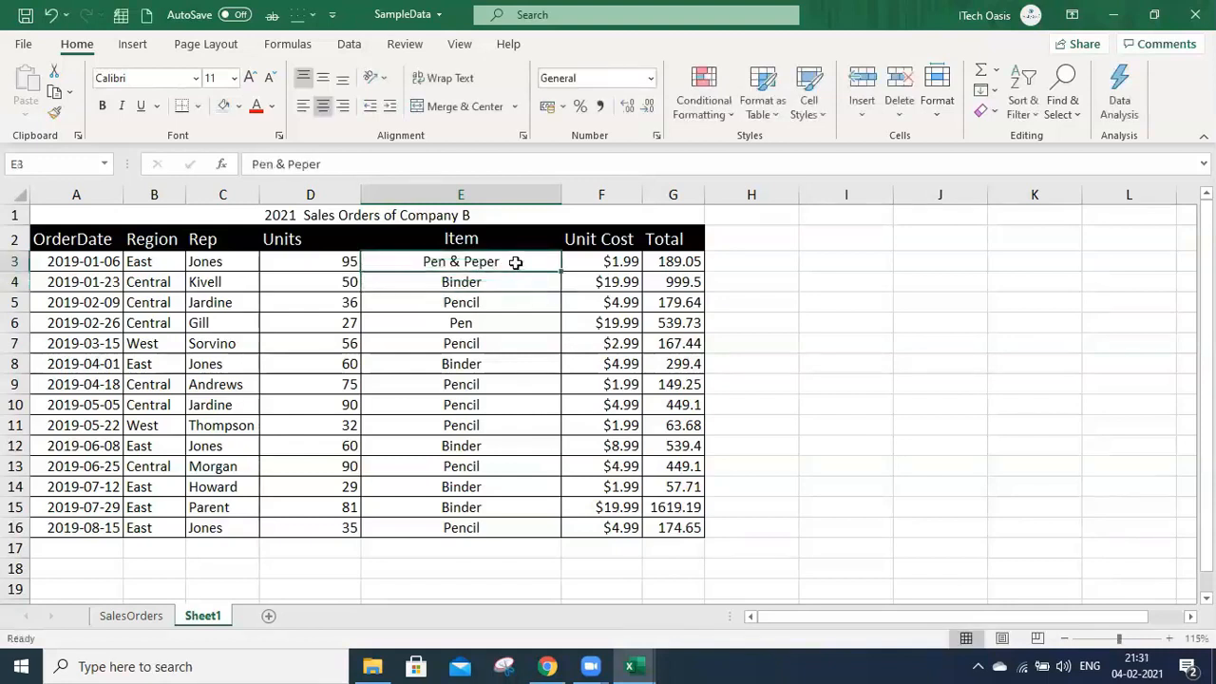
double_click(517, 261)
drag(518, 261, 463, 262)
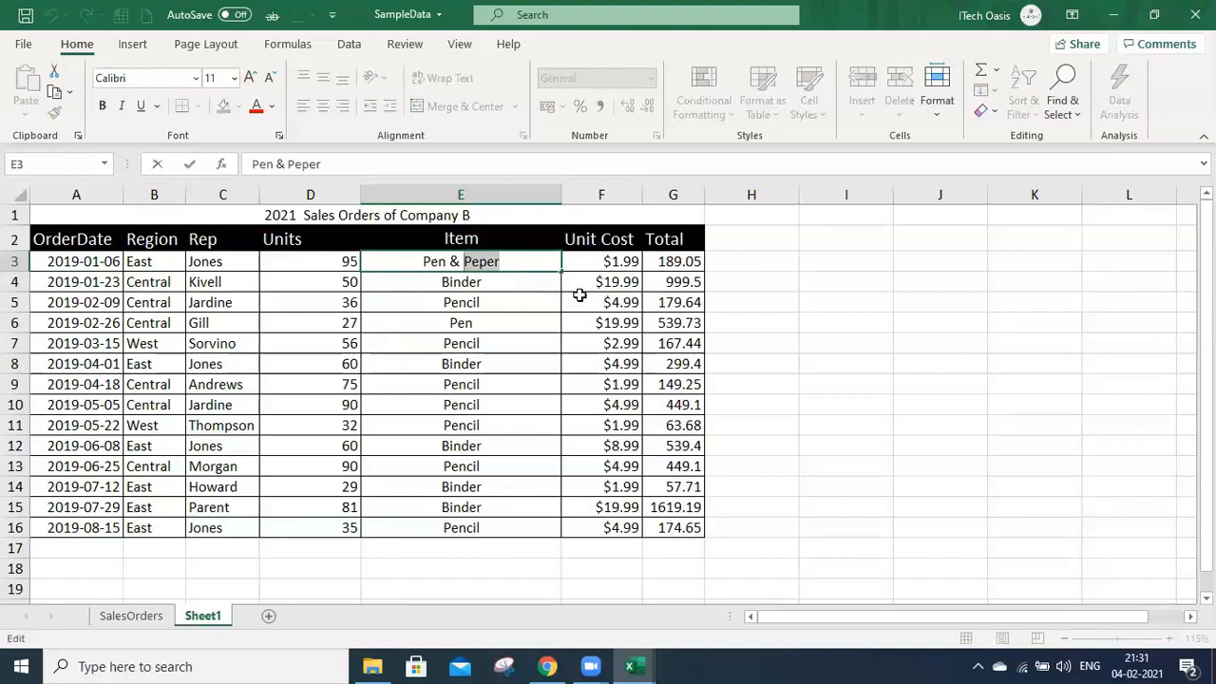
click(461, 407)
Overwrite the whole contents of cell E3 with Pencil
click(490, 265)
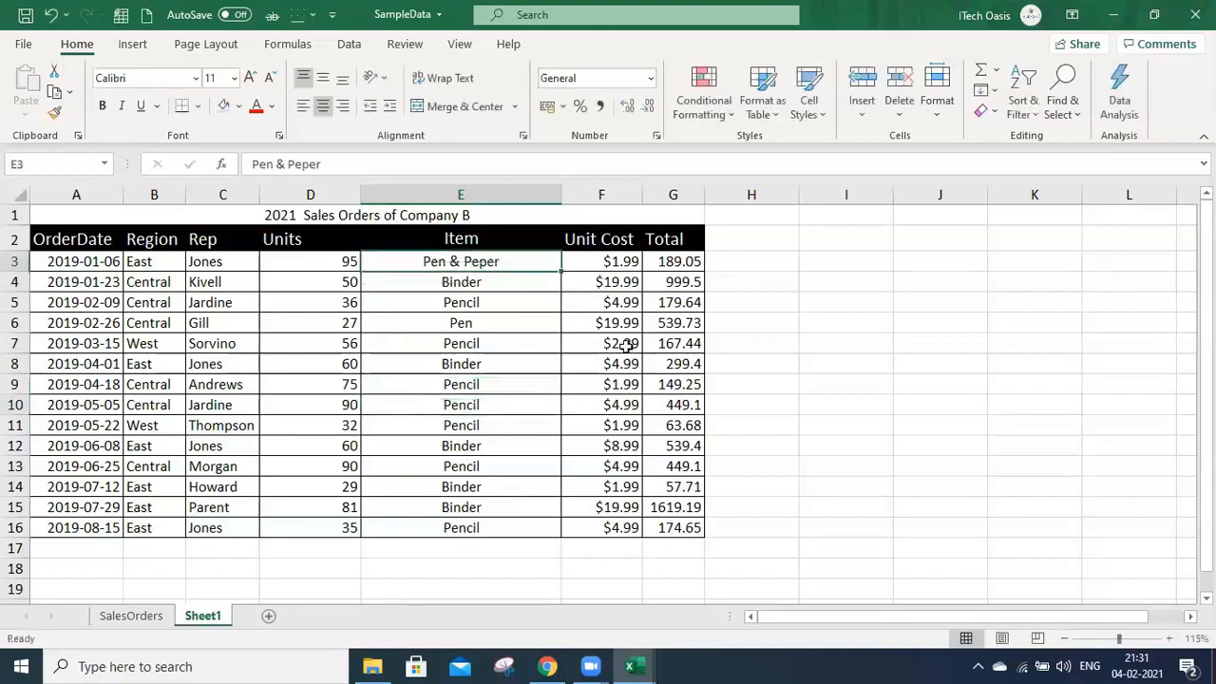
text(Pencil)
key(Return)
Undo the overwriting of cell E3
click(456, 264)
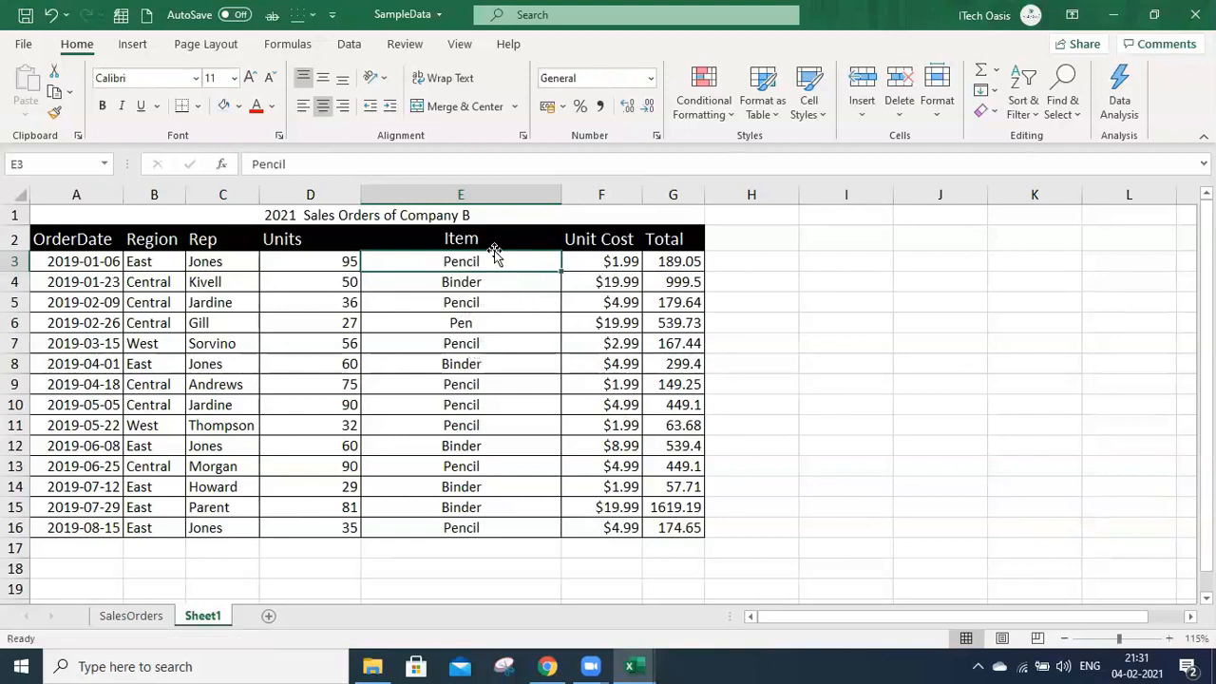
key(ctrl+y)
click(523, 340)
Edit cell E3 in place and delete its last four letters one by one, leaving "Pen & P"
click(509, 263)
key(F2)
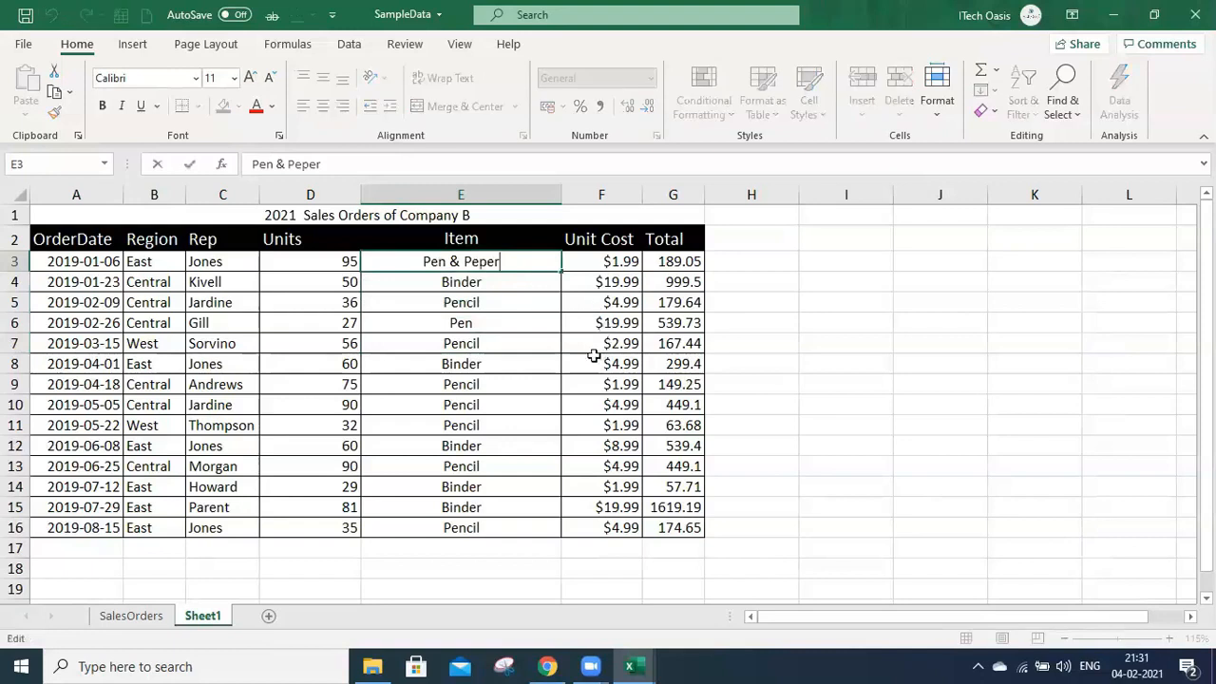
drag(470, 260, 464, 261)
click(508, 263)
key(BackSpace)
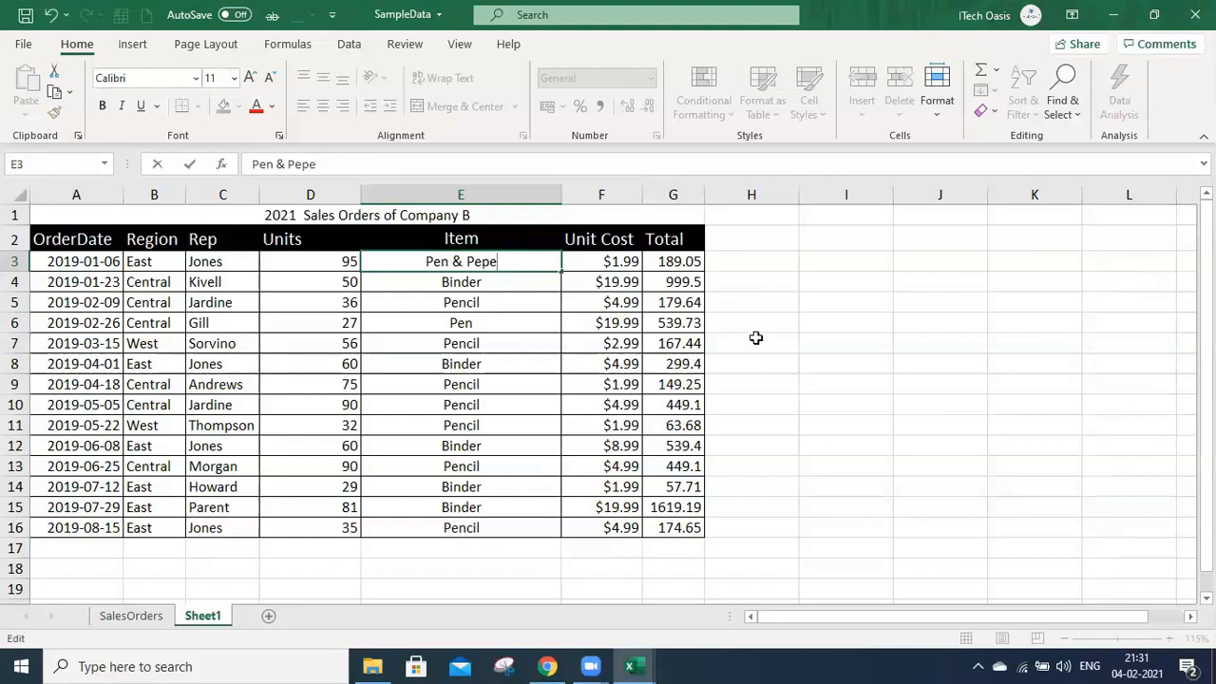
key(BackSpace)
key(BackSpace)
key(BackSpace)
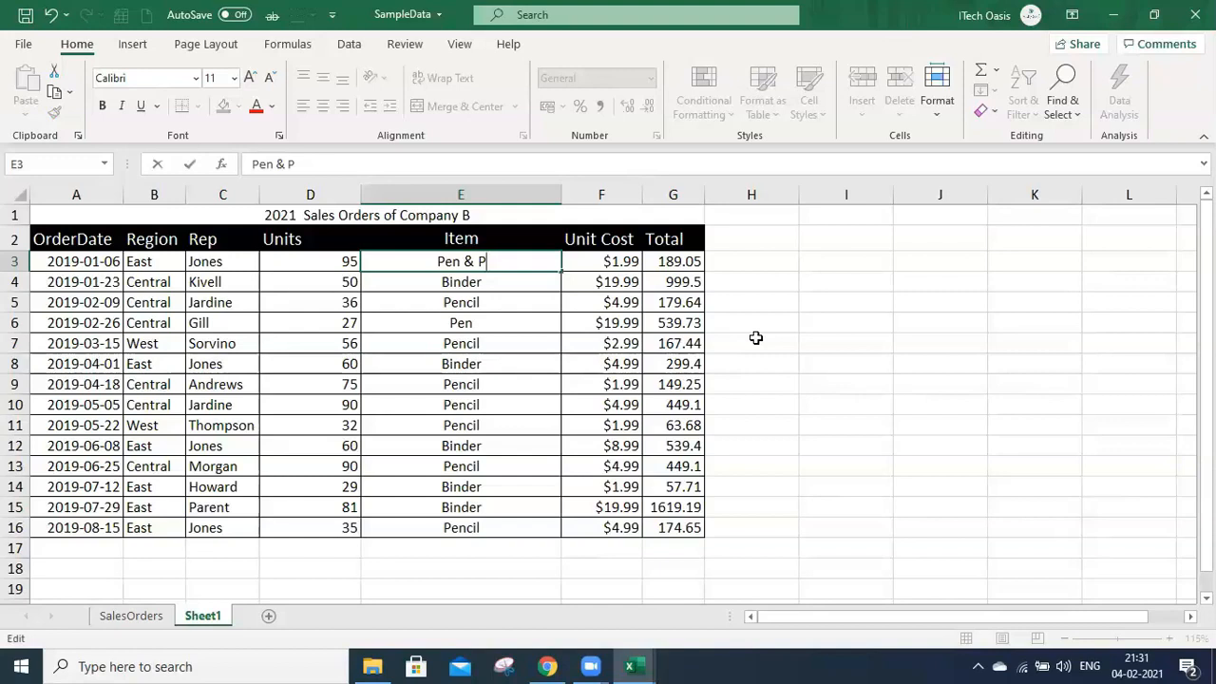
key(Left)
key(Left)
click(751, 306)
Undo the shortening of the text in cell E3
click(526, 401)
key(ctrl+z)
click(537, 340)
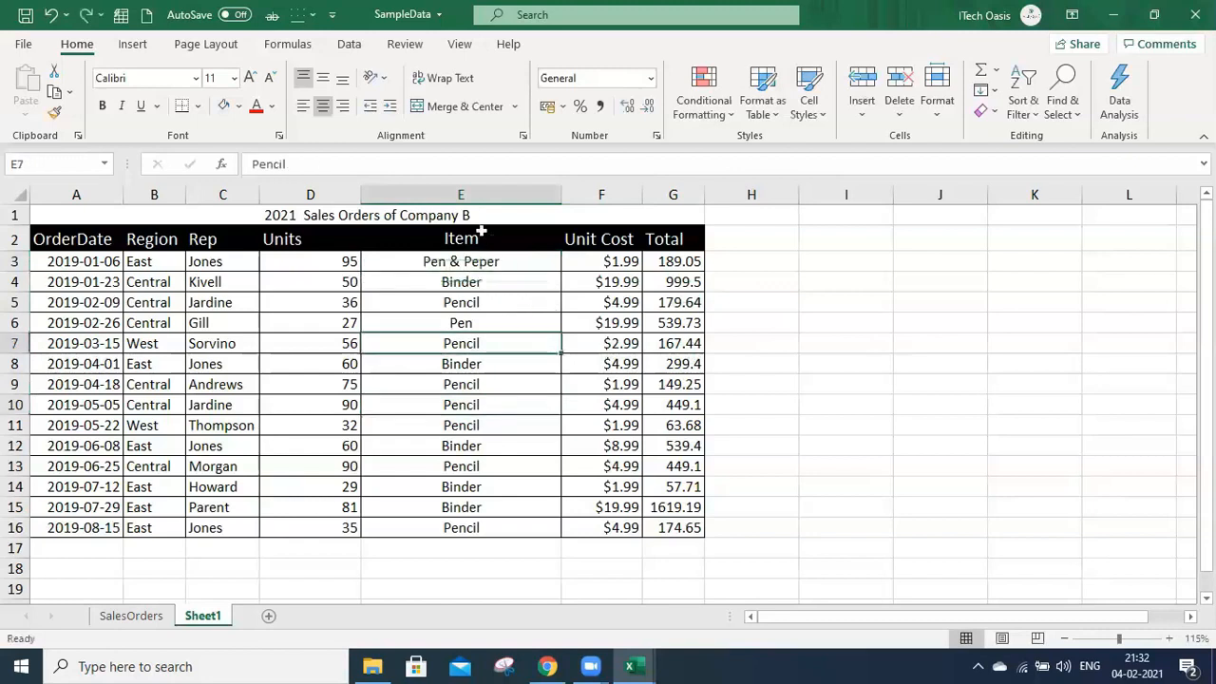
Open the title in cell A1 for editing in the formula bar and move the insertion point back and forth through its text
click(344, 214)
click(81, 217)
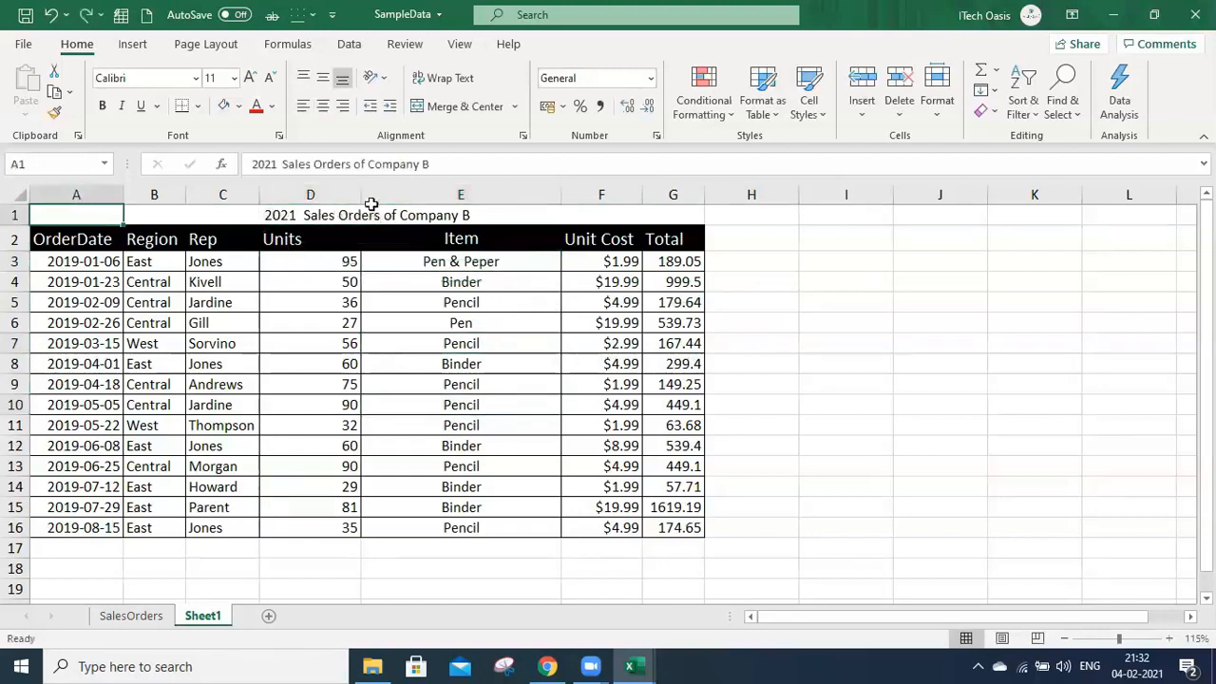
click(469, 165)
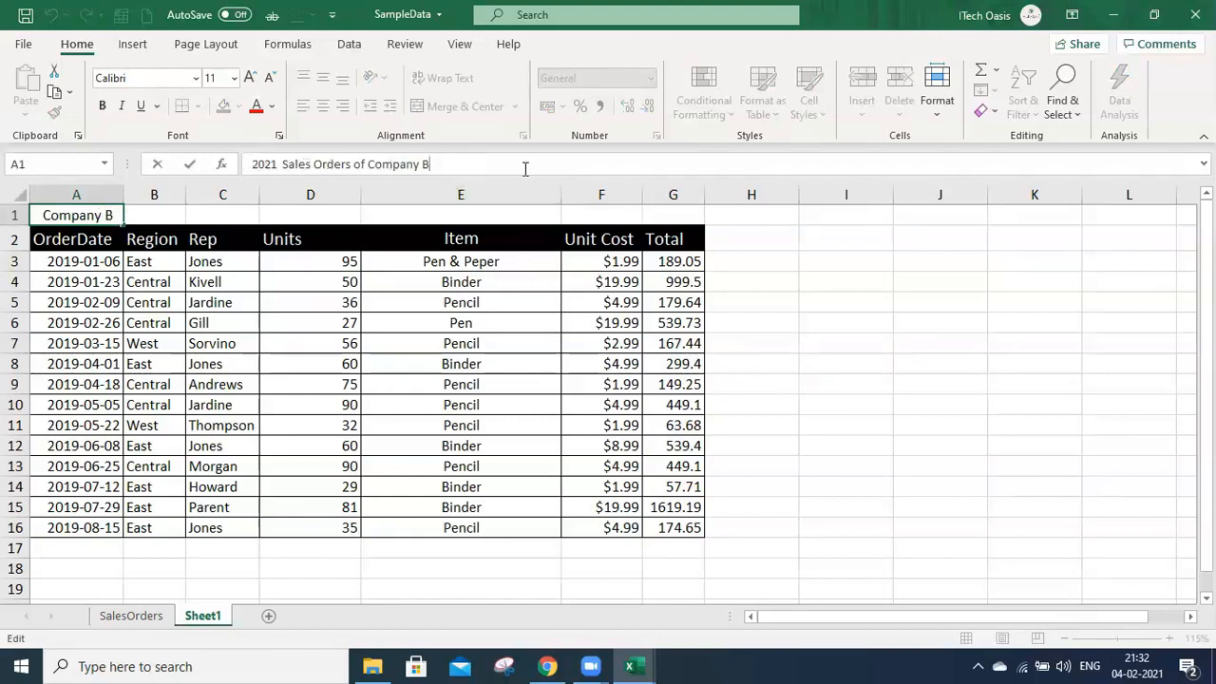
key(Left)
key(Left)
key(Left)
key(Left)
key(Left)
key(Left)
key(Left)
key(Left)
key(Right)
key(Right)
key(Right)
key(Right)
key(Left)
key(Left)
key(Left)
key(Left)
key(Left)
key(Left)
Jump the insertion point to the beginning and to the end of the title text
key(Home)
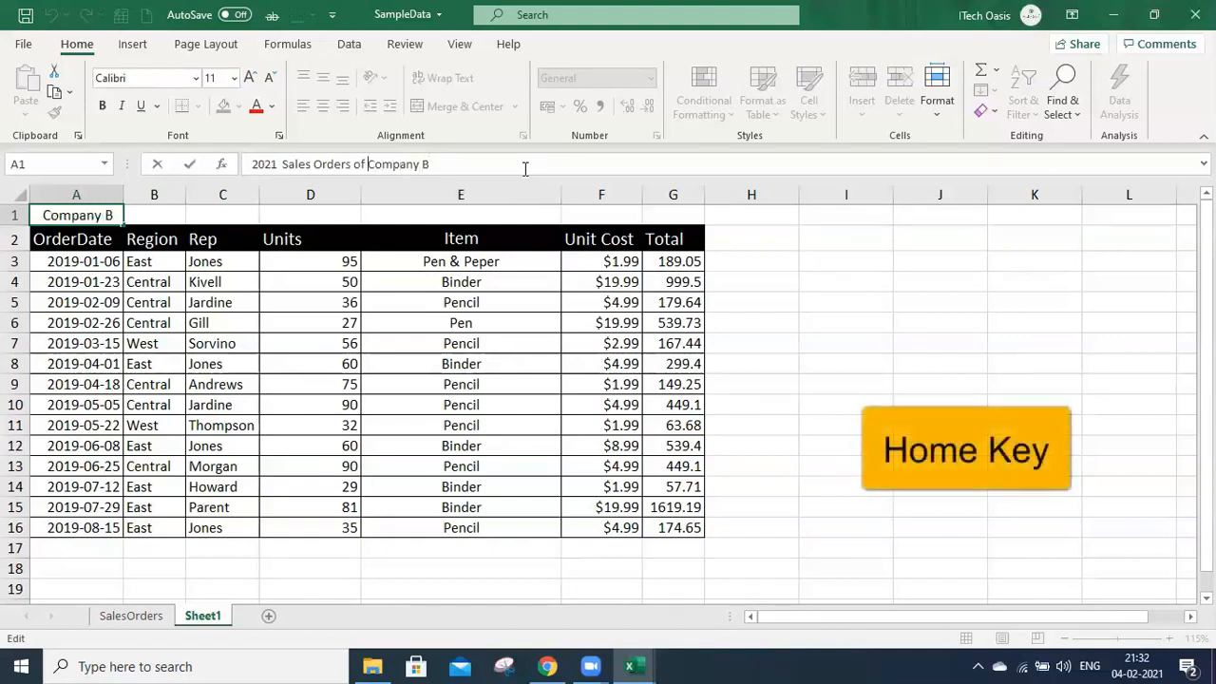
key(Home)
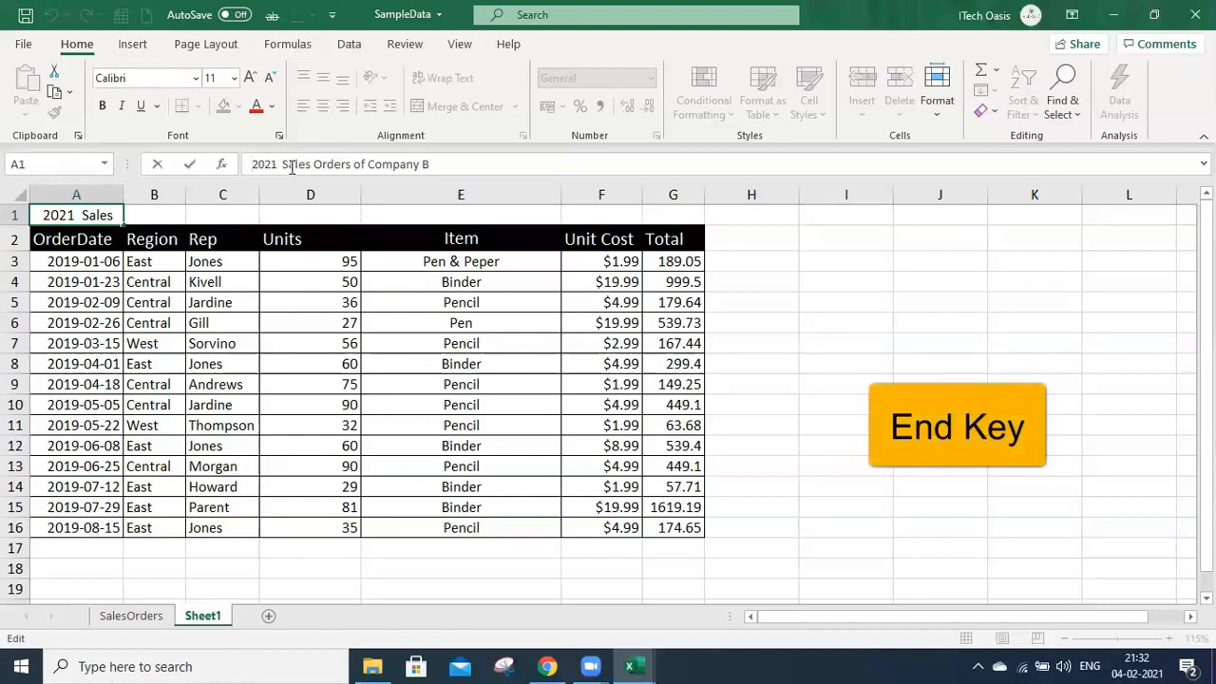
key(End)
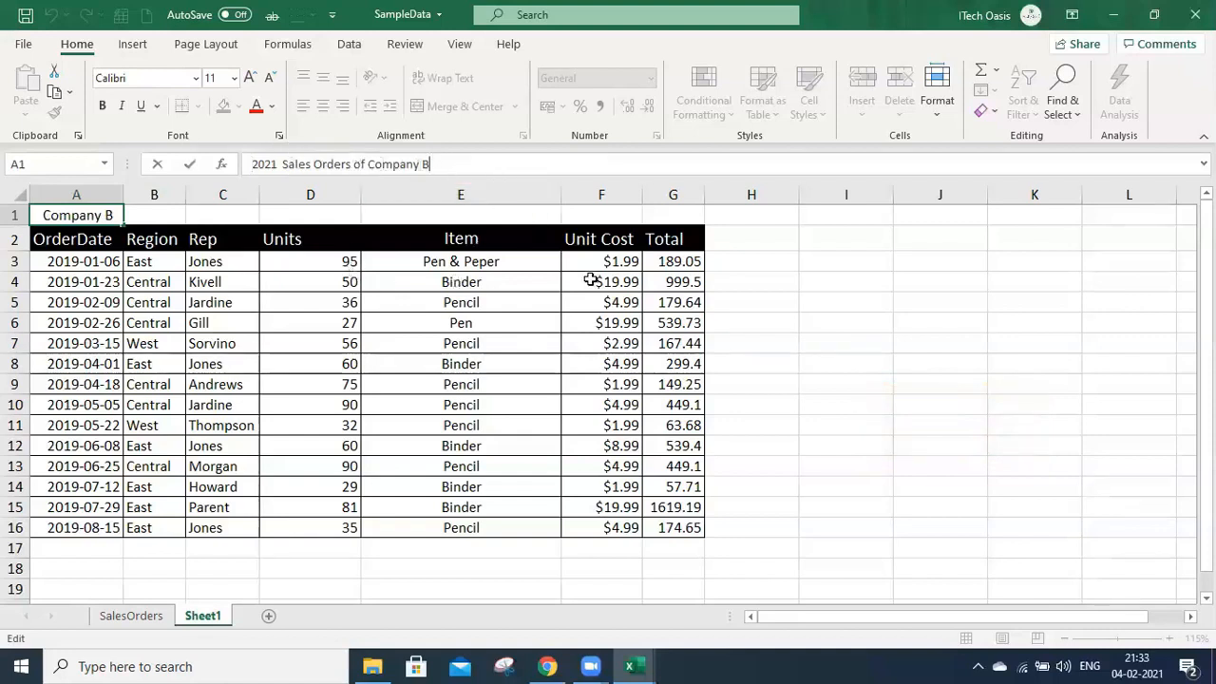
key(Home)
key(End)
Change the company letter at the end of the A1 title to C
key(BackSpace)
text(C)
key(Return)
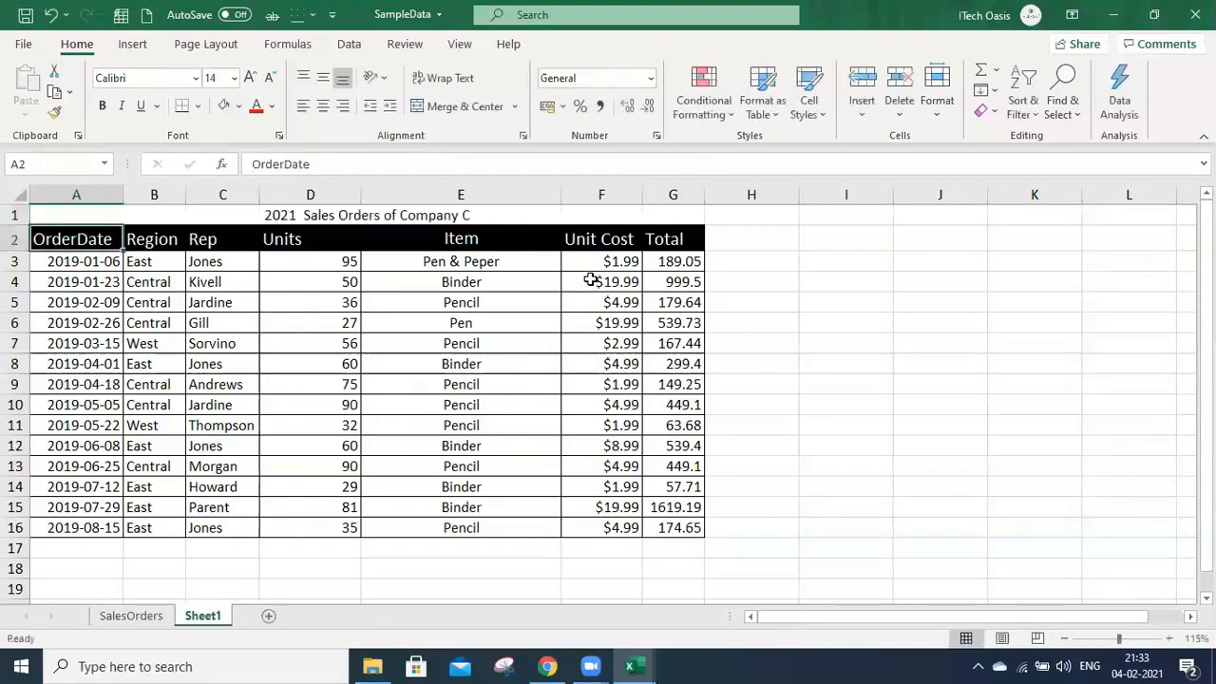
Undo the change to the title in cell A1
click(520, 217)
click(461, 283)
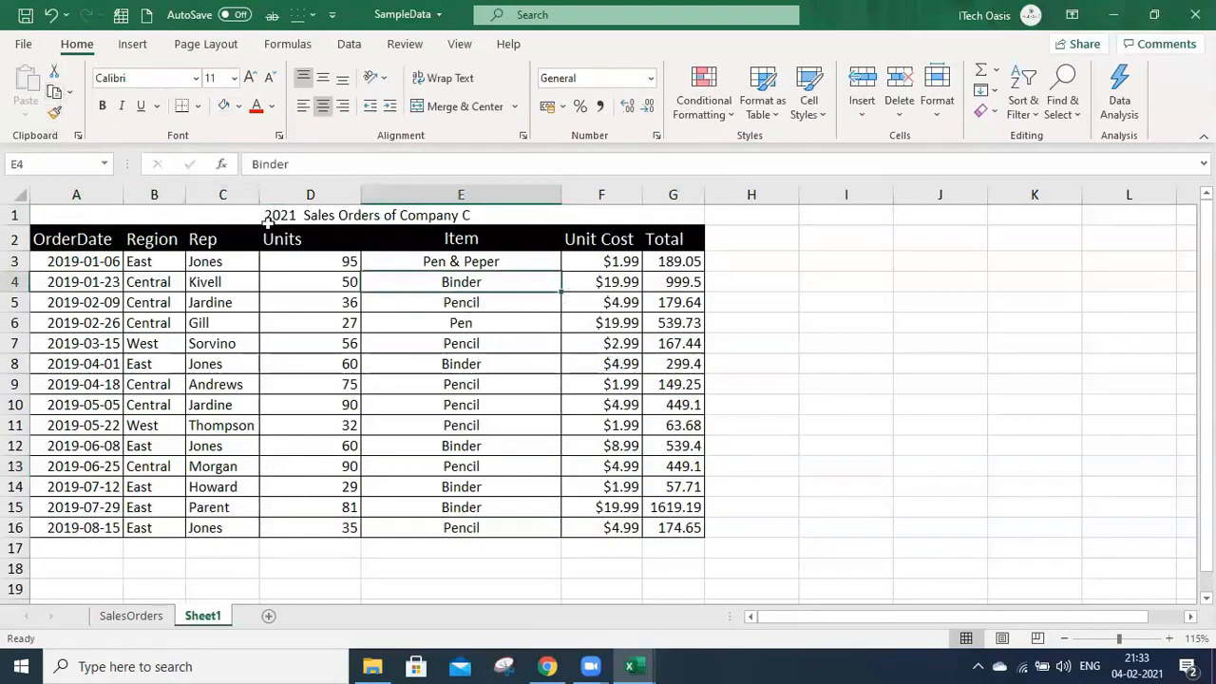
click(843, 265)
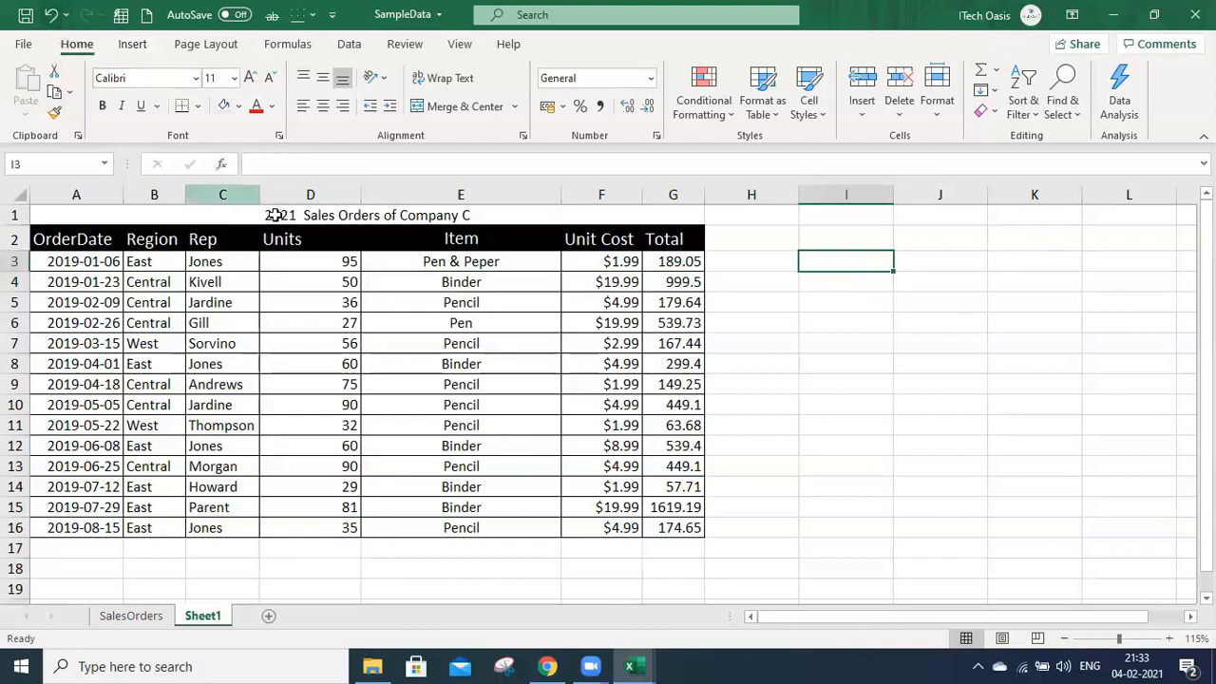
key(ctrl+Home)
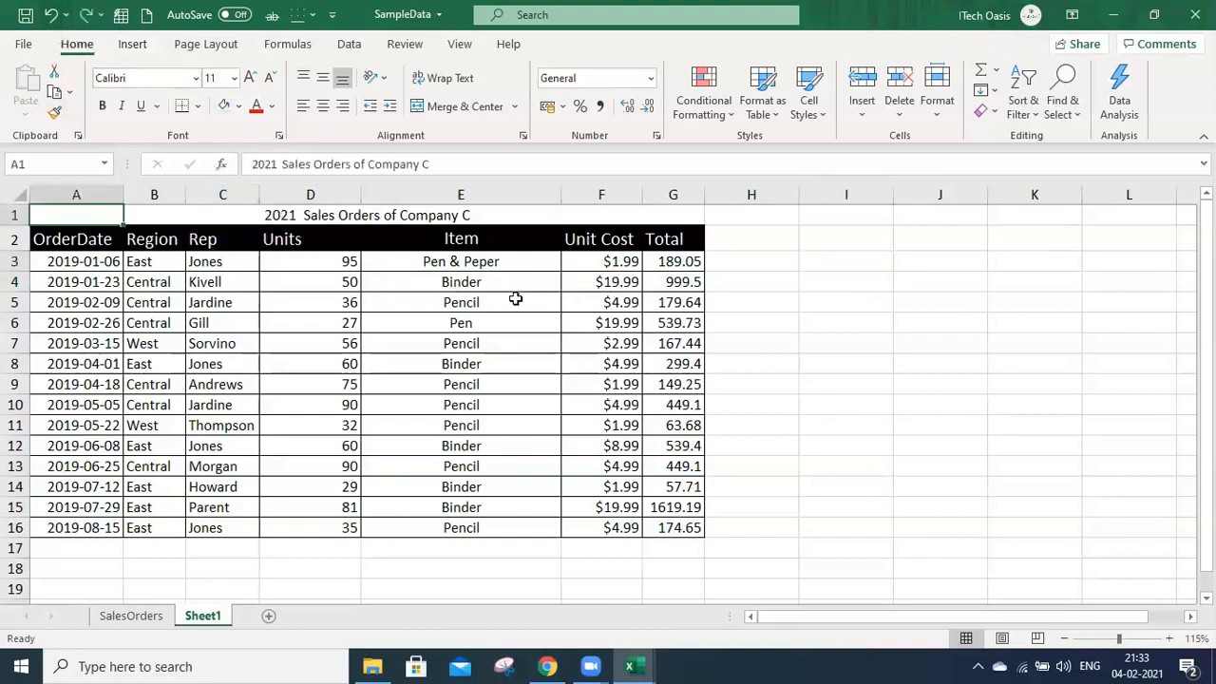
click(512, 302)
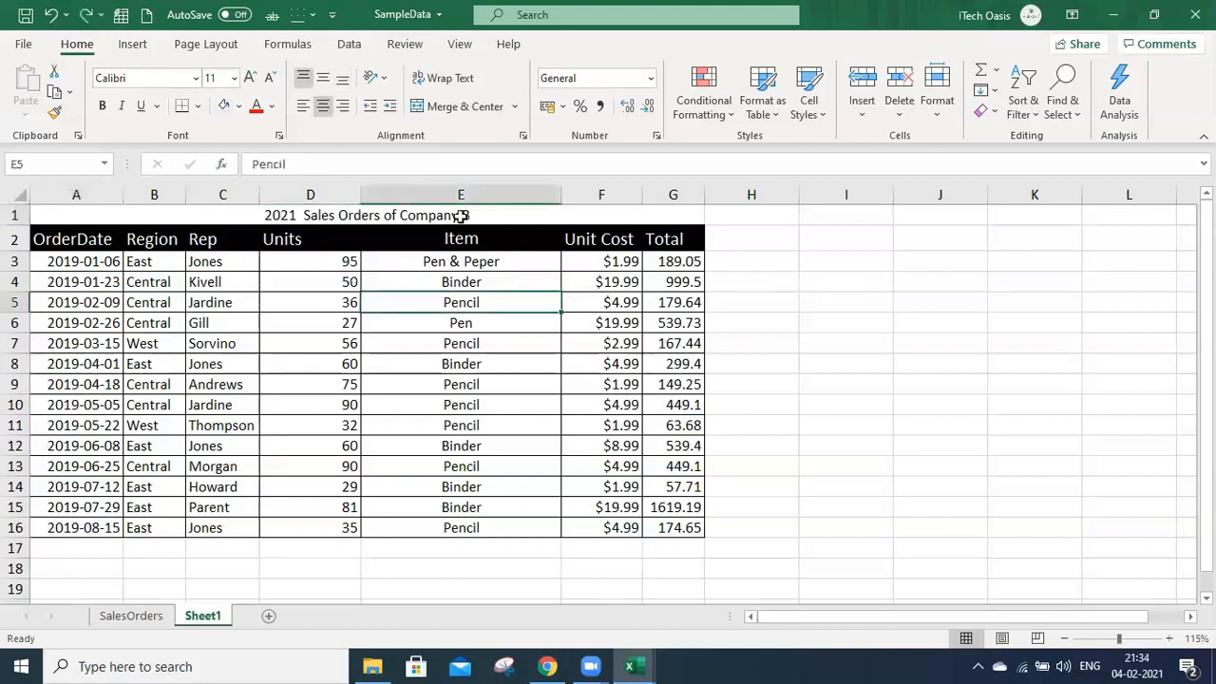
Undo the whole series of typing entries in cell E3 at once from the undo history
click(441, 320)
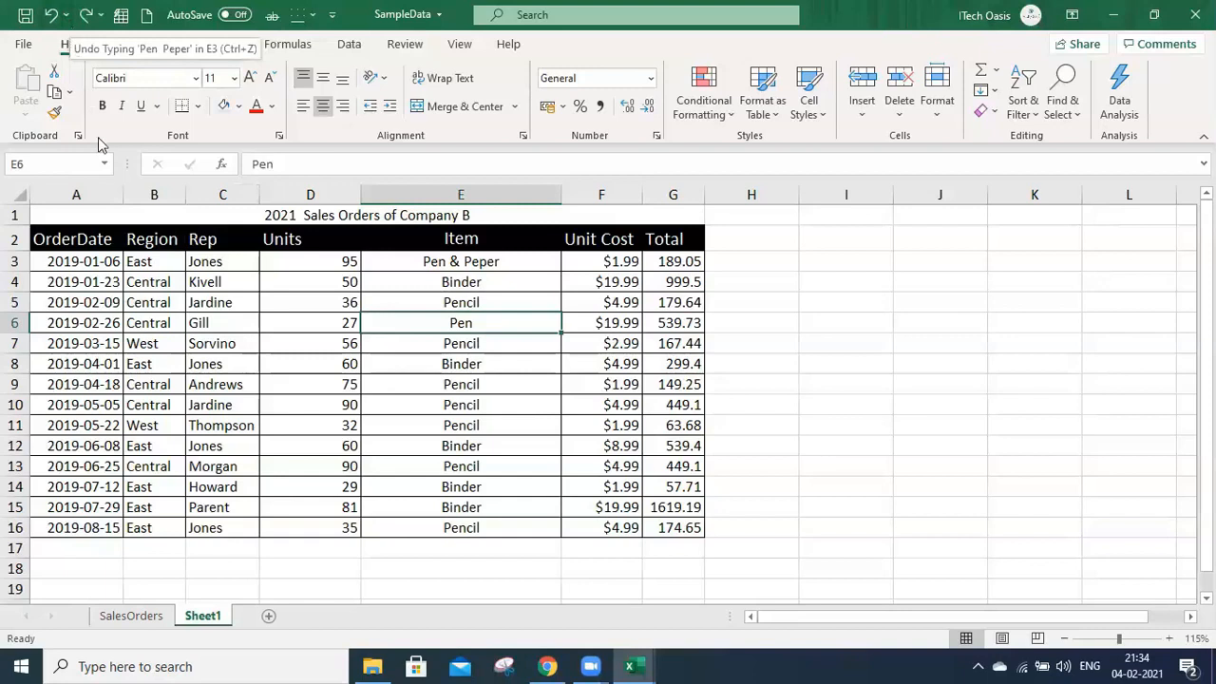
click(65, 16)
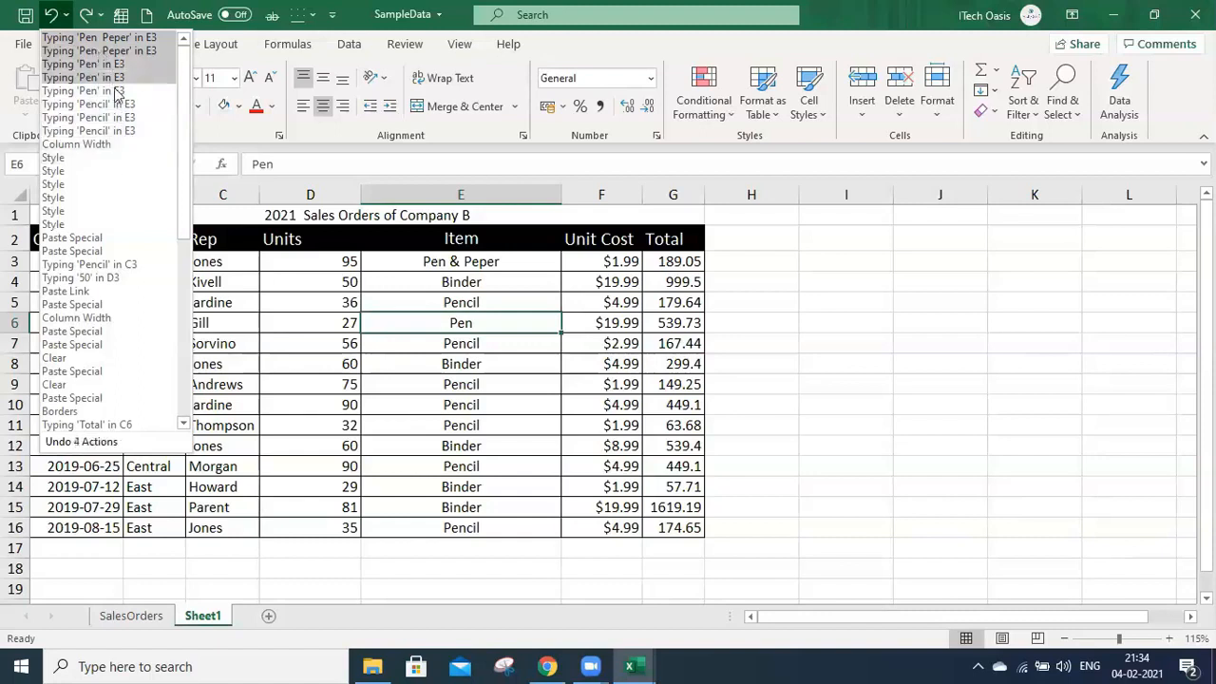
click(130, 136)
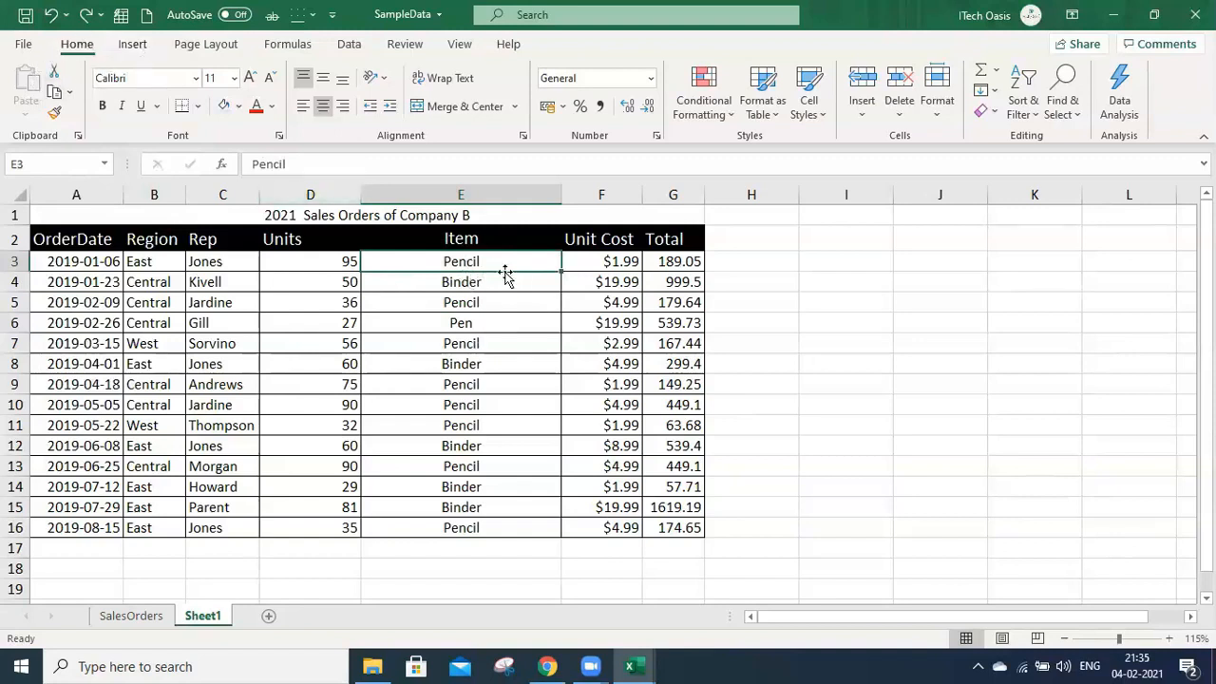
Undo the history further back from Column Width through the Paste Special action just above Borders
click(66, 15)
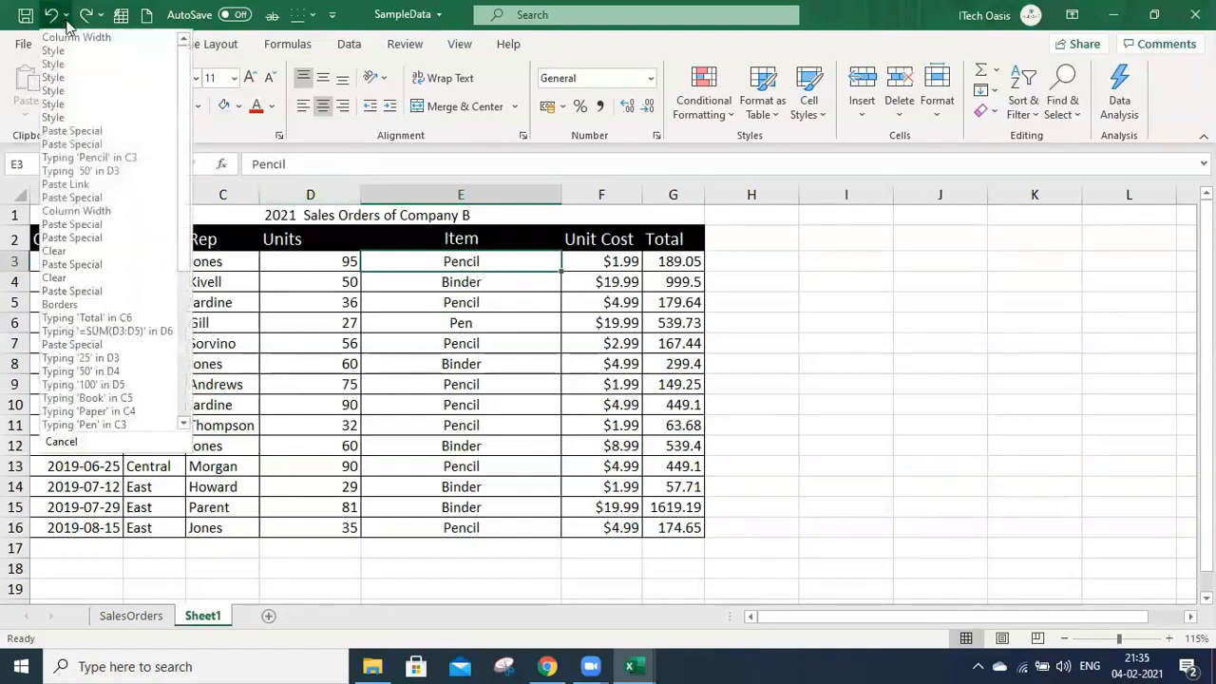
click(92, 297)
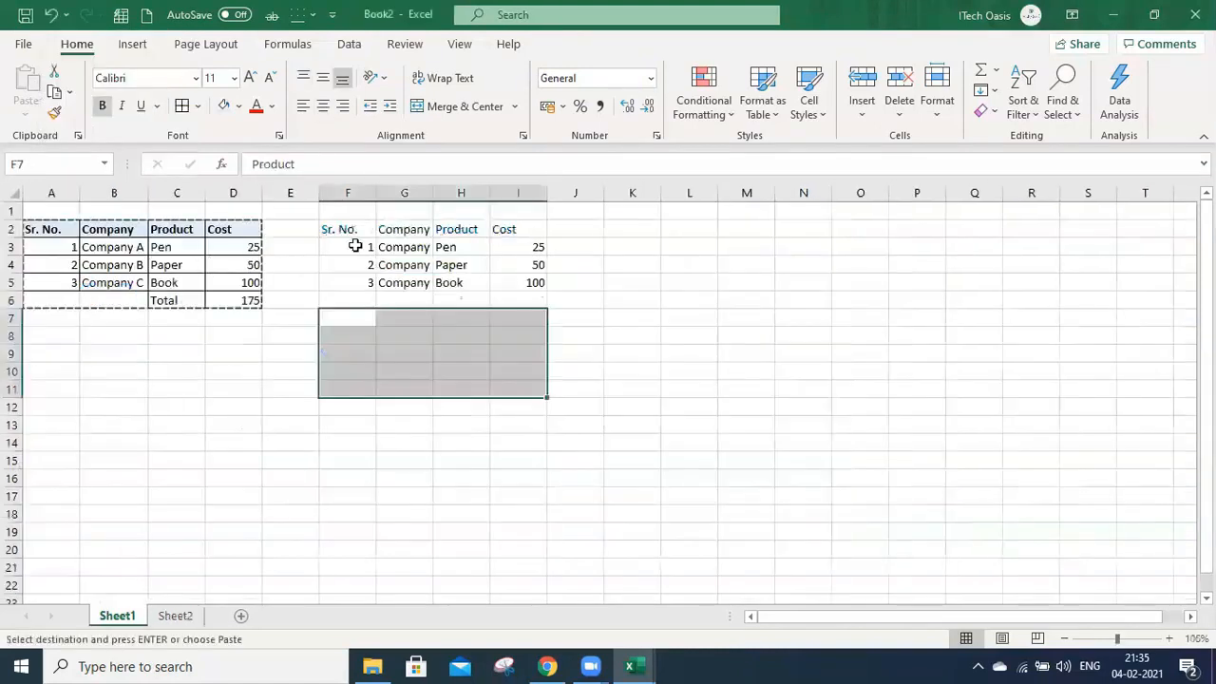
click(618, 353)
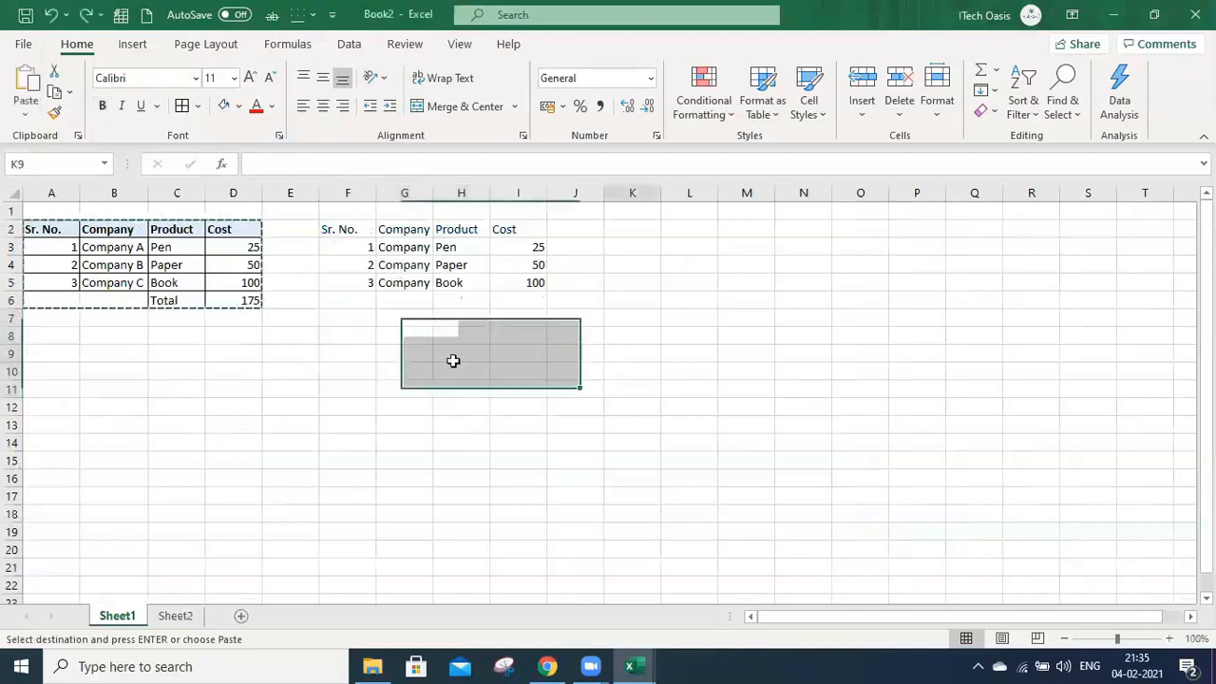
Redo the undone actions at once through the entry of 50 in cell D3
click(100, 16)
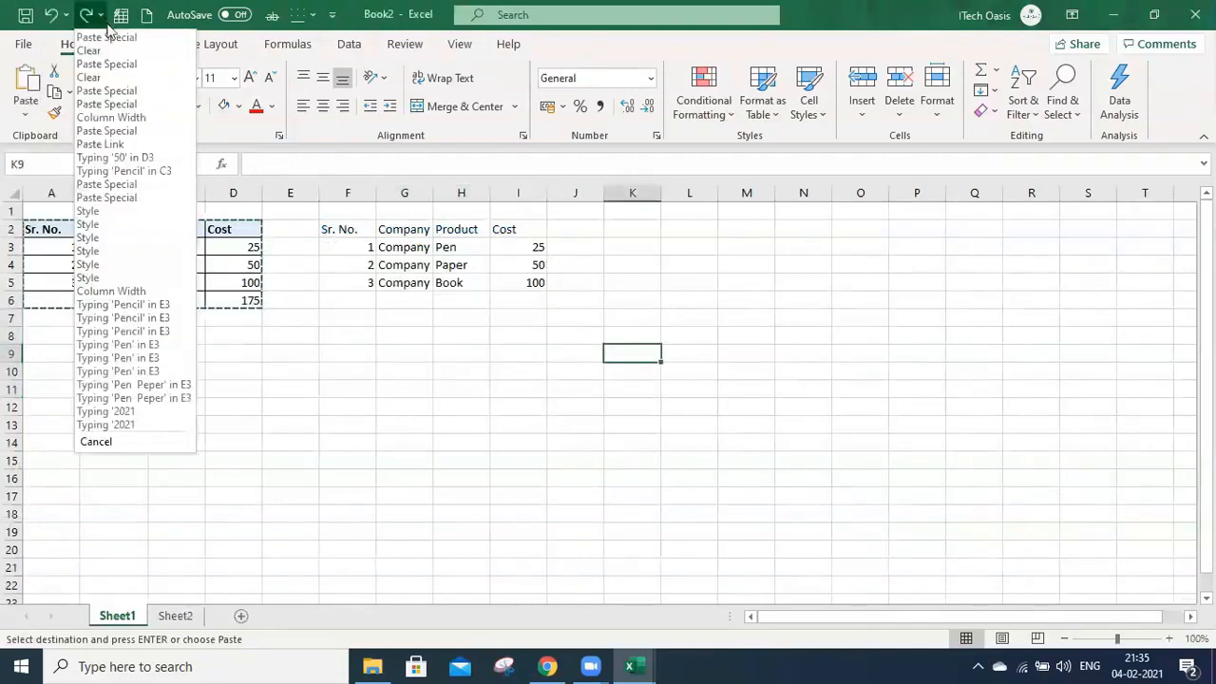
click(136, 155)
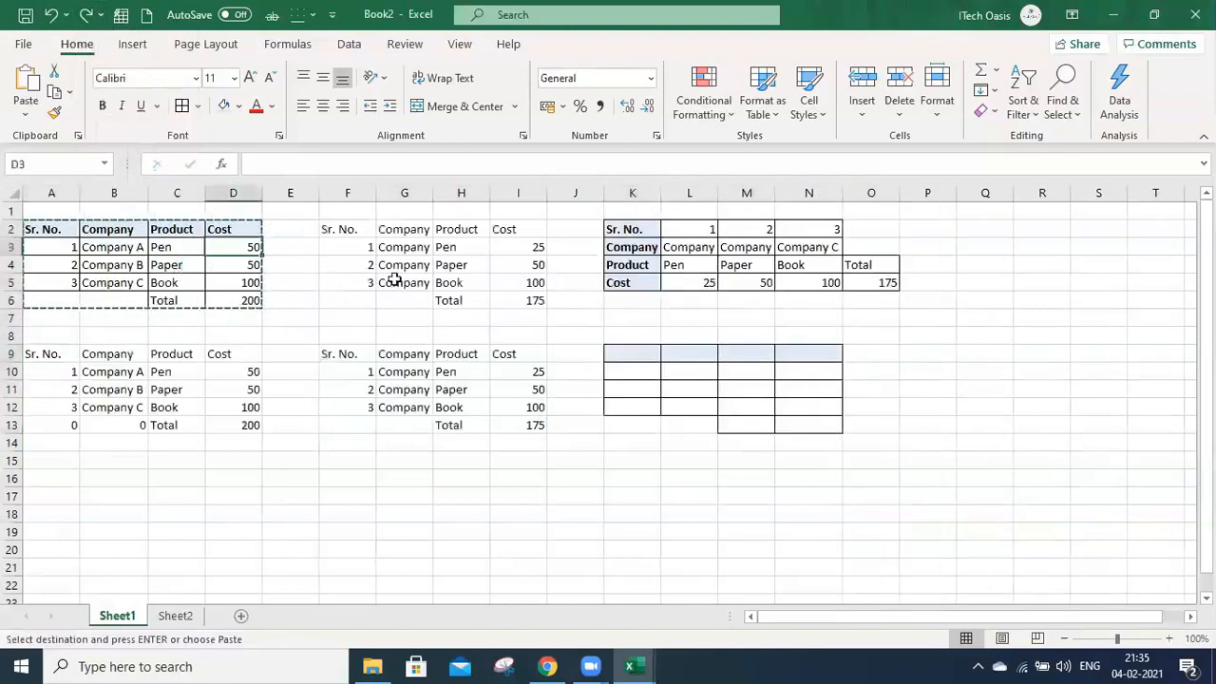
click(832, 333)
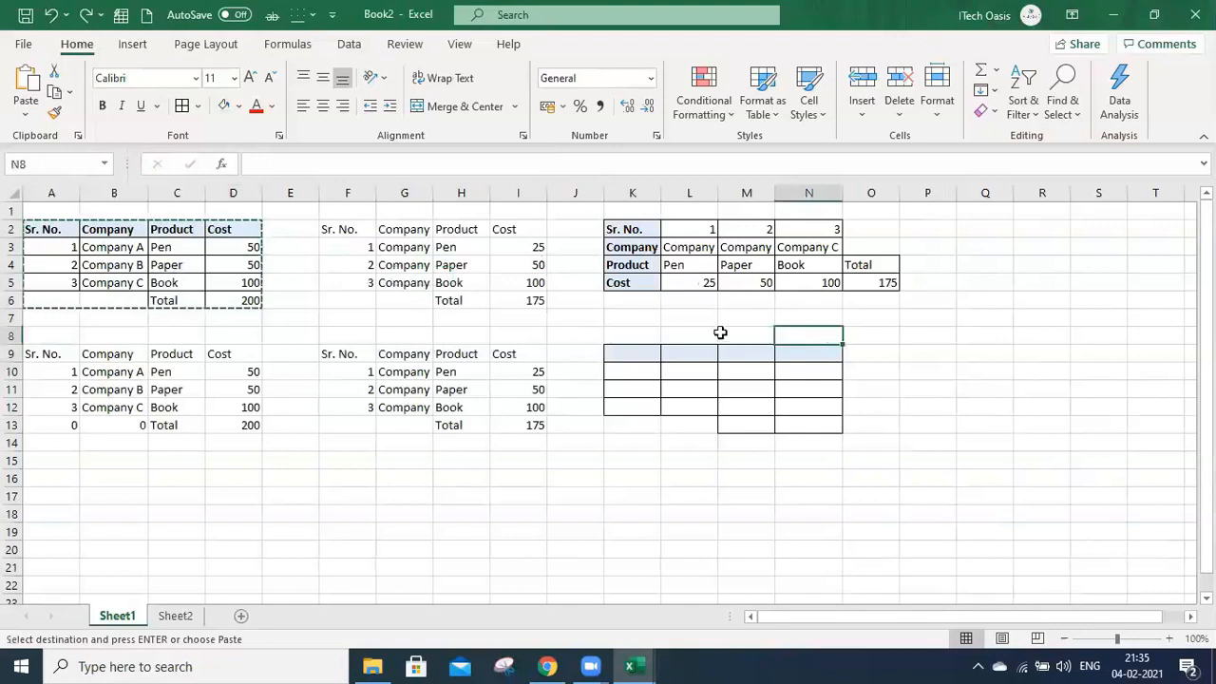
click(860, 349)
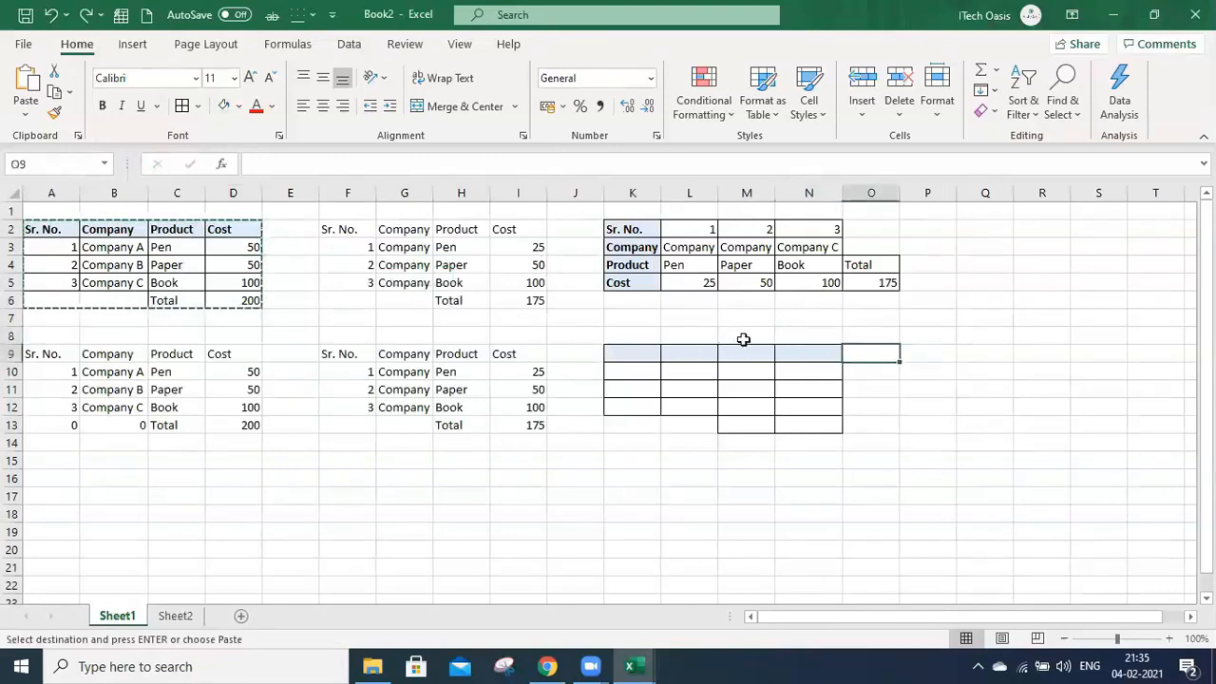
Undo the last change to the cost in cell D3 and redo it to restore 50
key(ctrl+z)
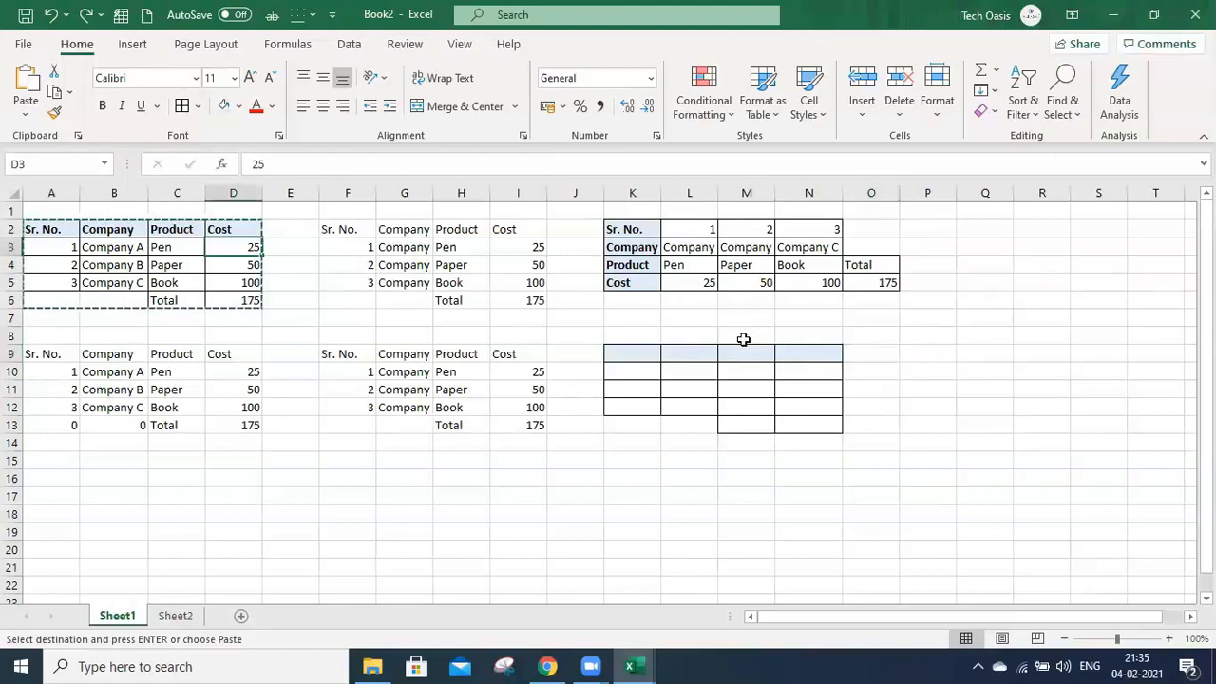
key(ctrl+y)
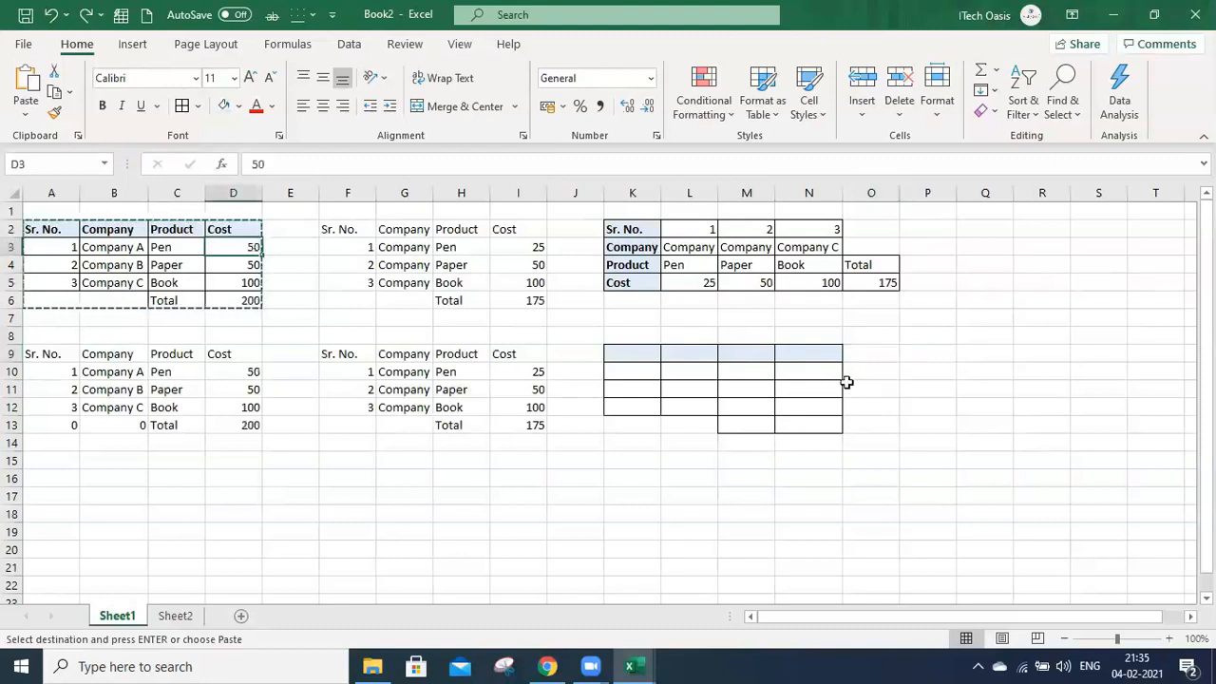
click(475, 353)
key(ctrl+y)
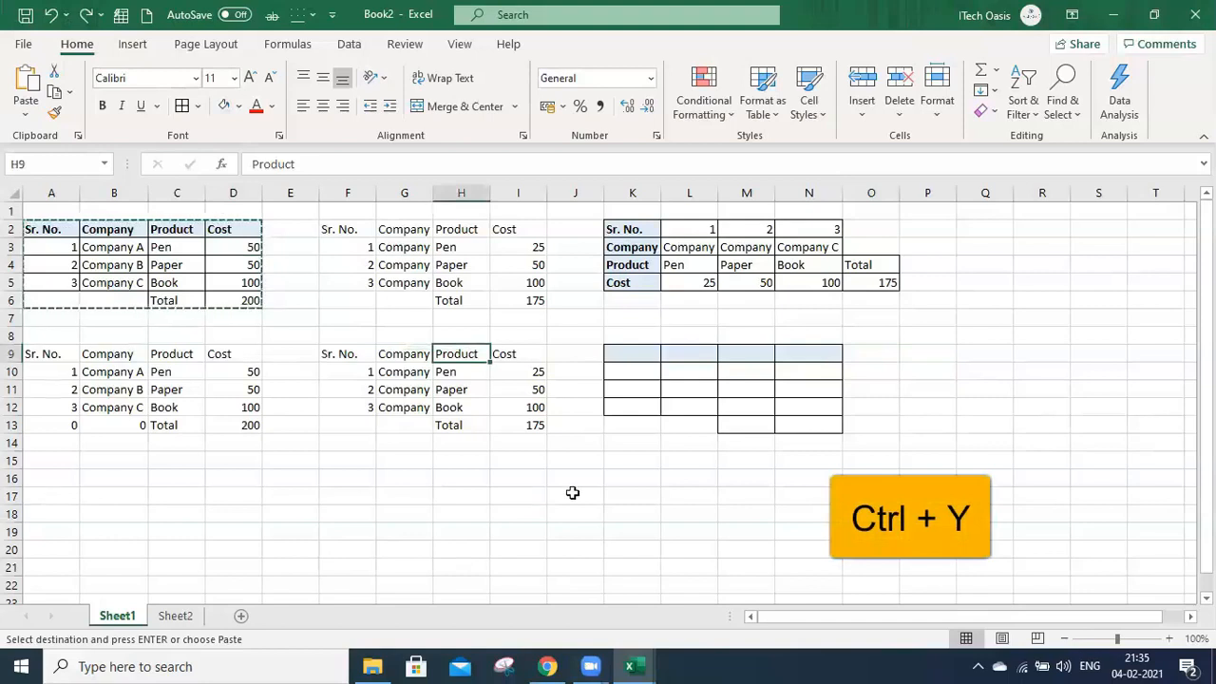
click(612, 479)
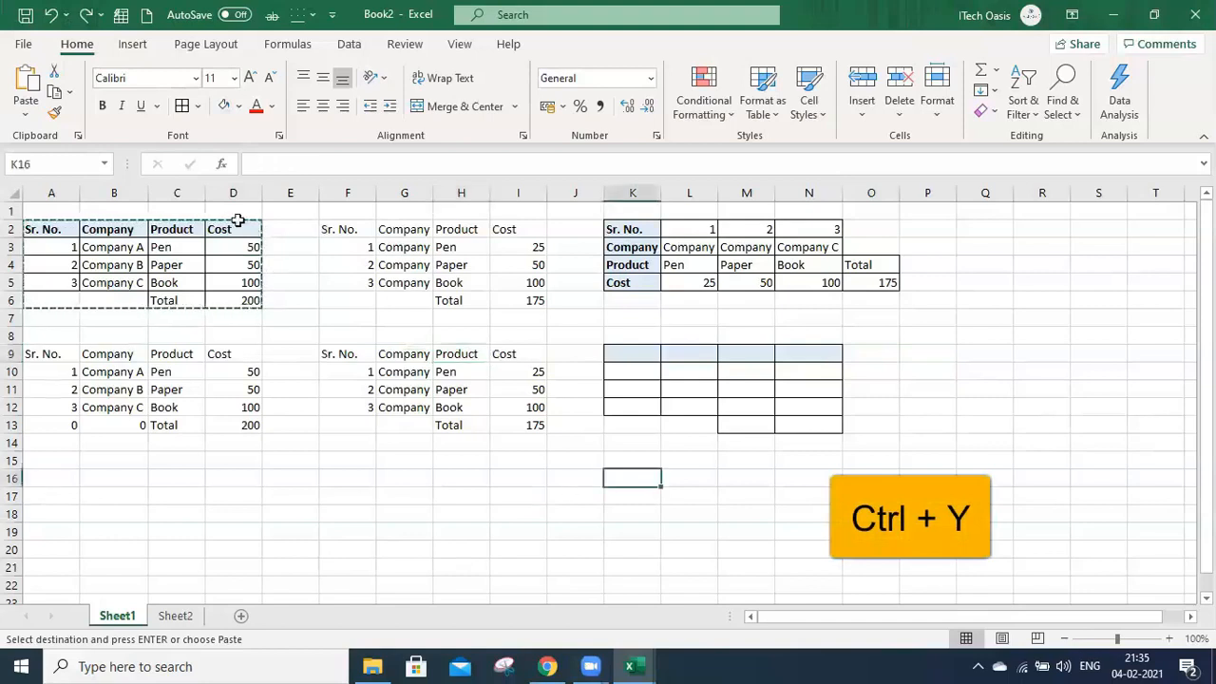
Redo the actions through the first Pencil entry in cell E3, and check the SalesOrders sheet before returning to Sheet1
click(101, 16)
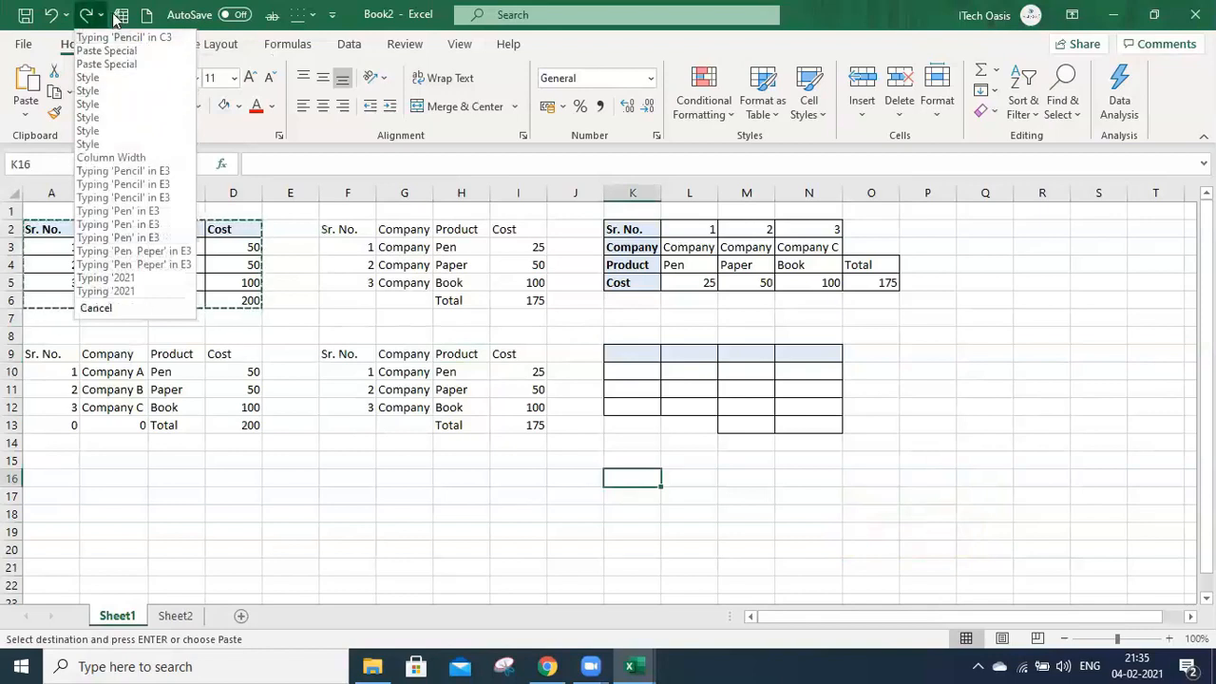
click(154, 171)
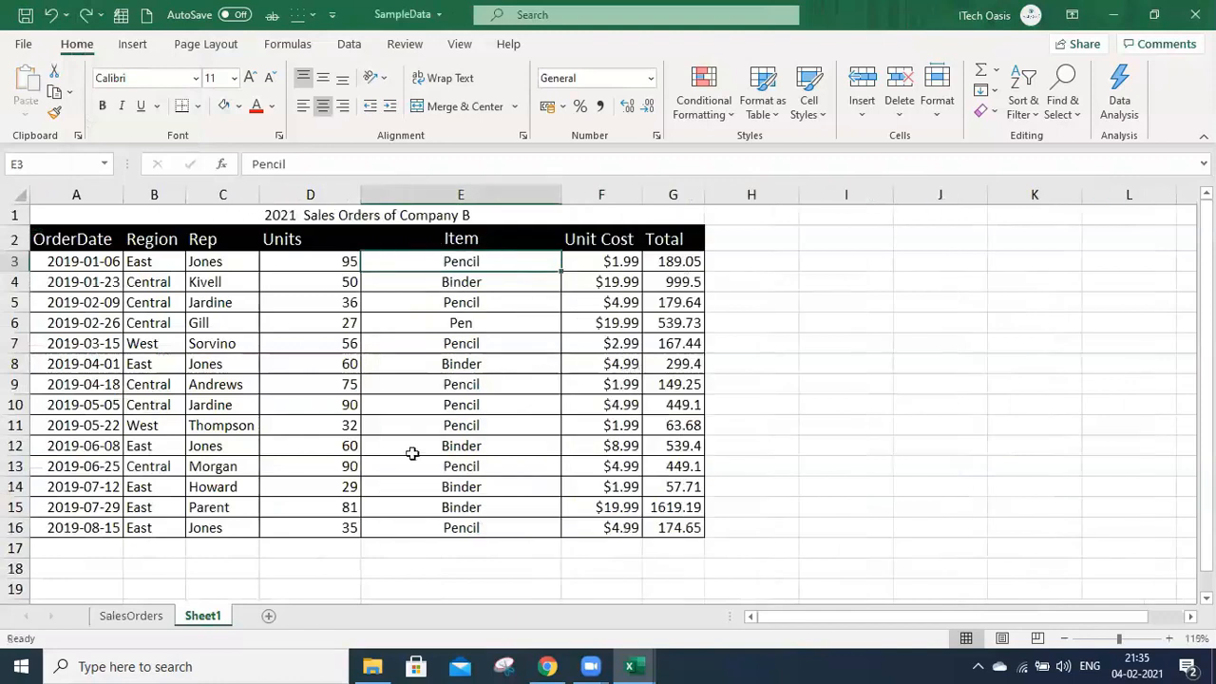
click(865, 338)
click(152, 619)
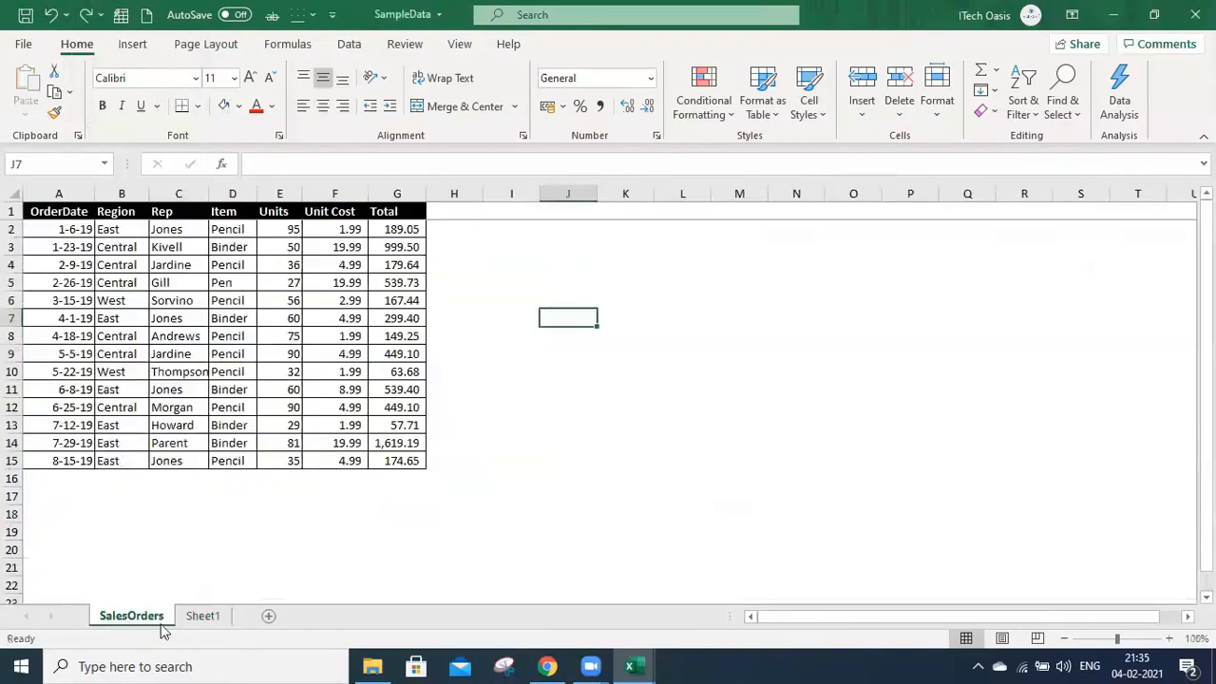
click(202, 616)
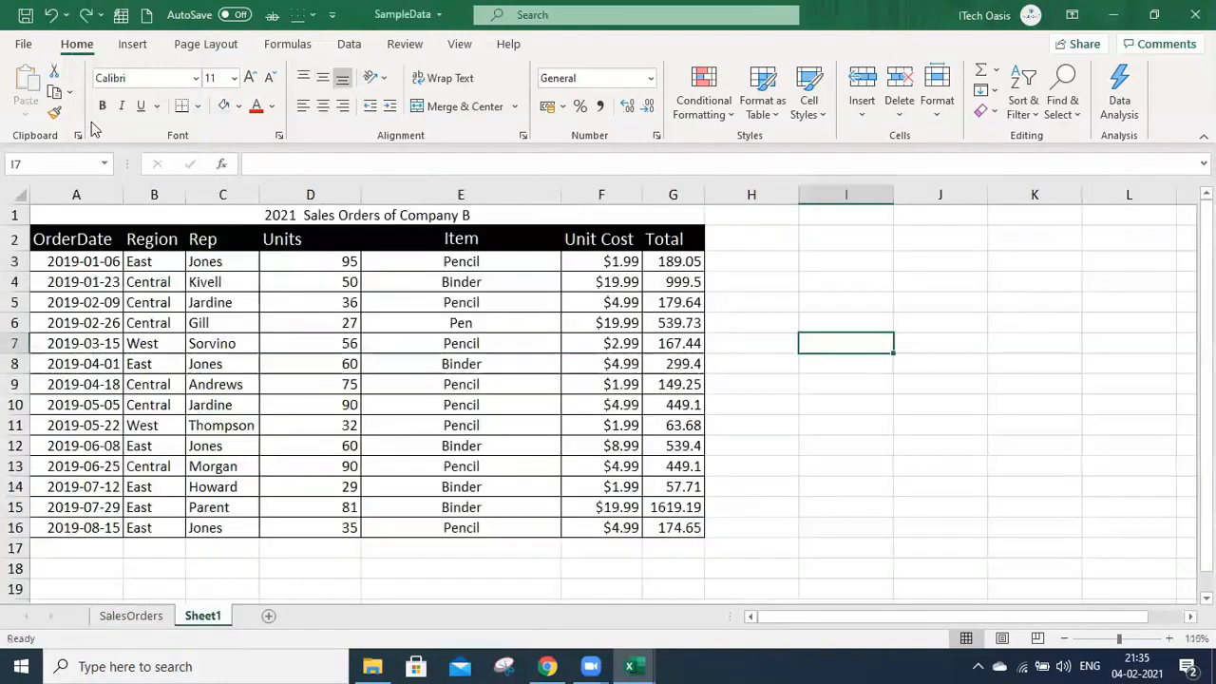
Redo all remaining edits through the final title change in cell A1, and look at the SalesOrders sheet again
click(101, 16)
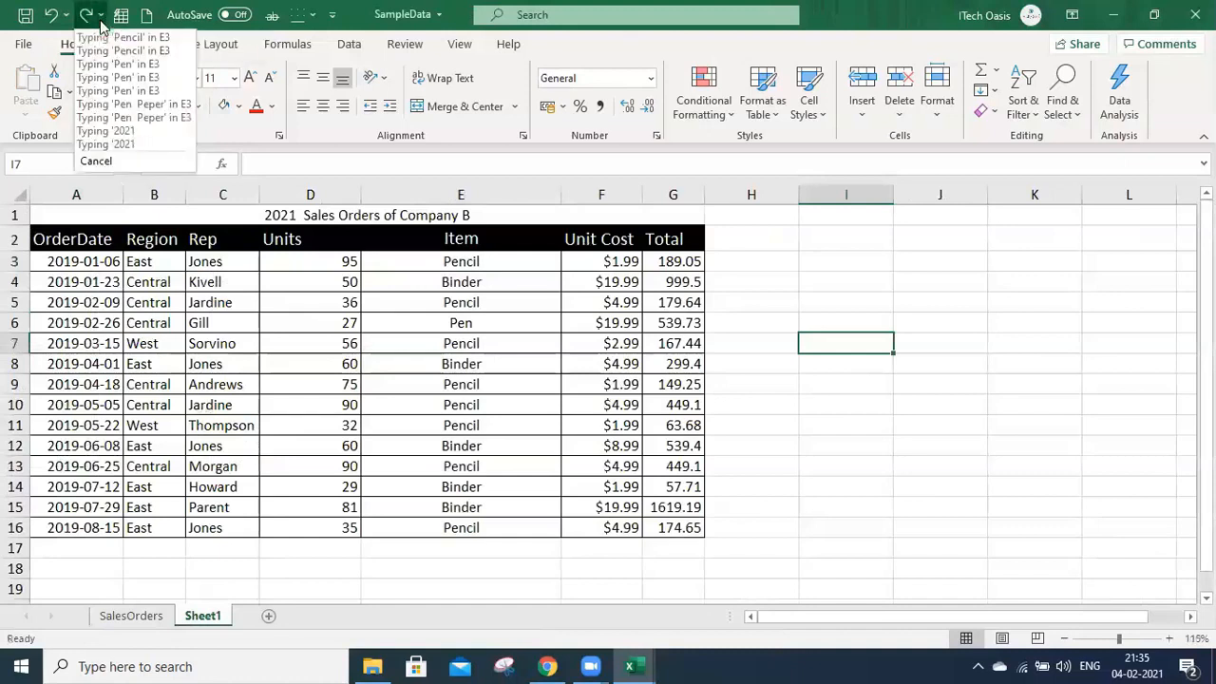
click(145, 142)
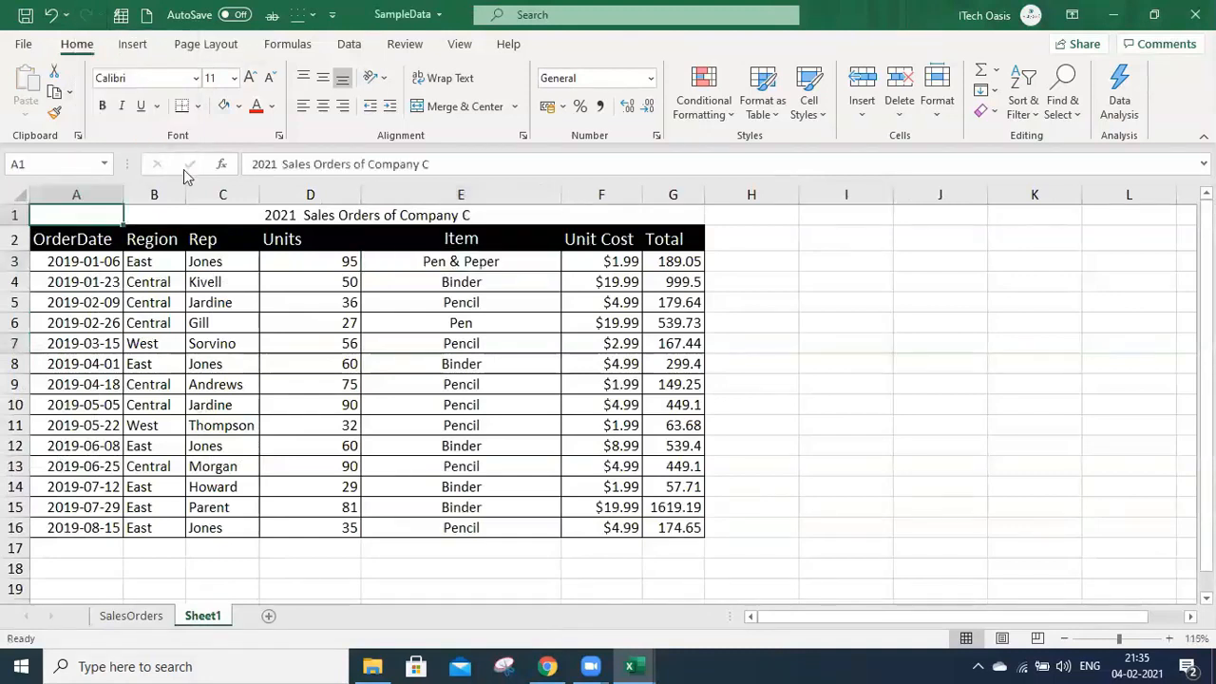
click(899, 375)
click(128, 615)
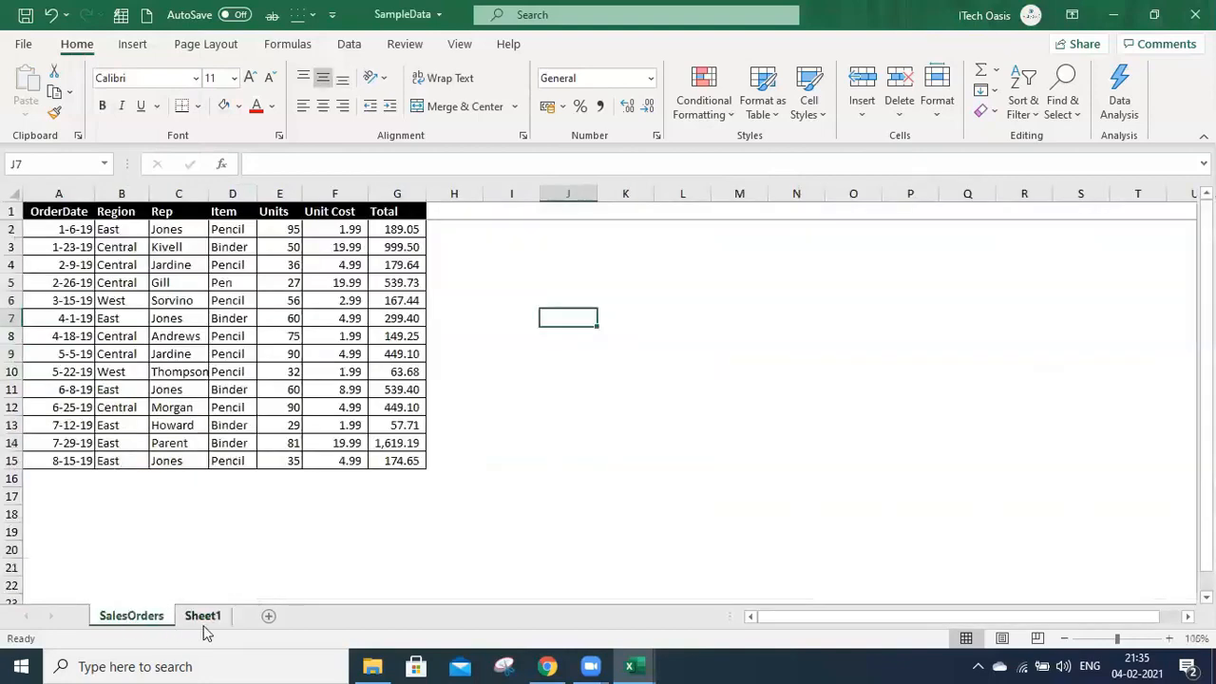
click(202, 615)
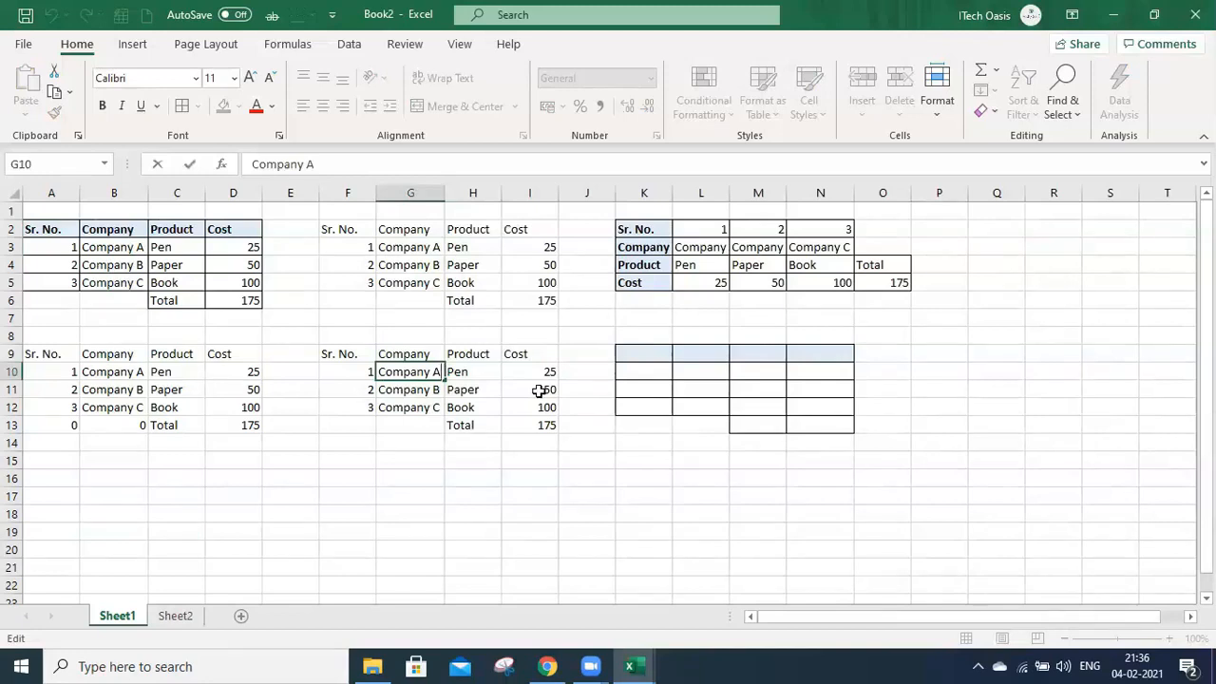
Add a line break after Company A in cell G10 and enter ITechOasis Academy on the second line
key(alt+Return)
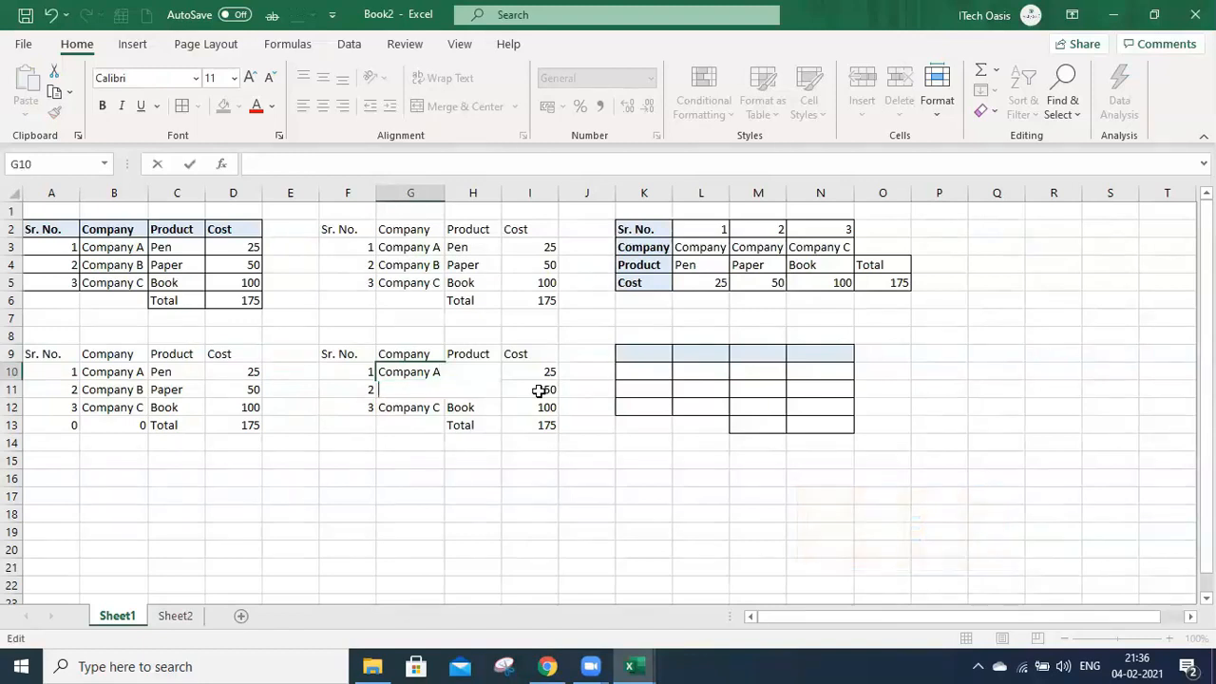
text(ITechOasis Academy)
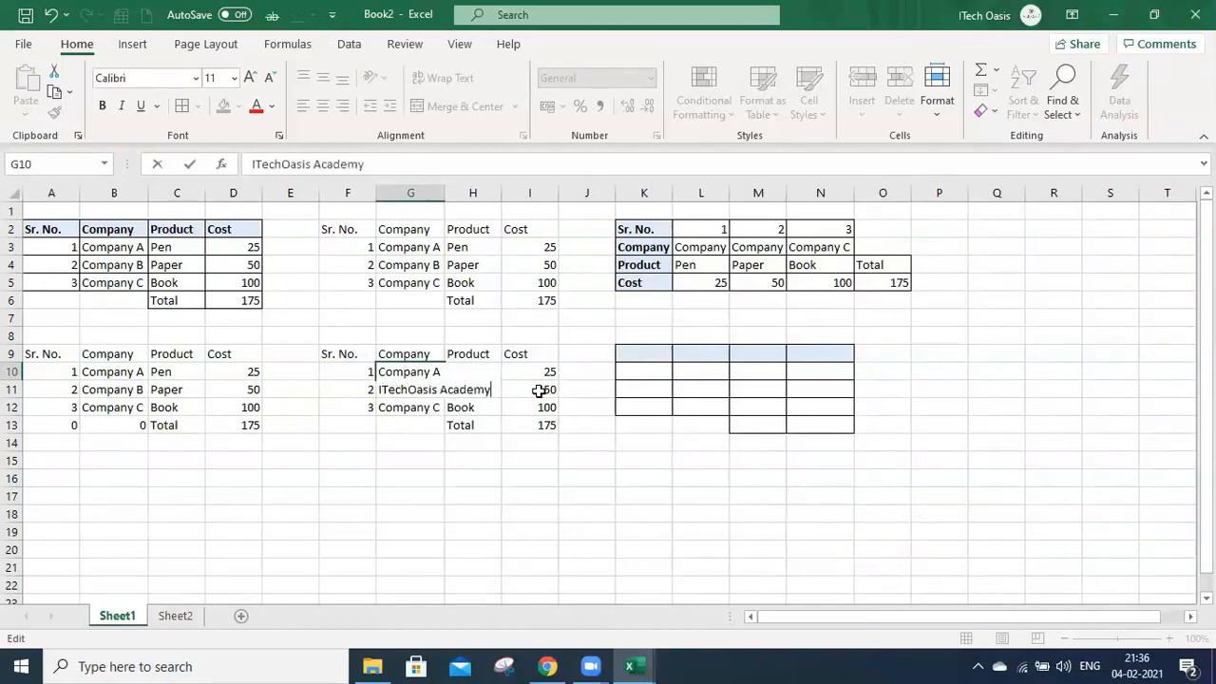
key(Return)
Widen column G so that the two-line text in cell G10 fits inside it
click(461, 513)
drag(444, 193, 567, 195)
click(557, 511)
double_click(484, 192)
click(518, 508)
Delete the ITechOasis Academy text from the second line of cell G10, keeping the line break
click(480, 391)
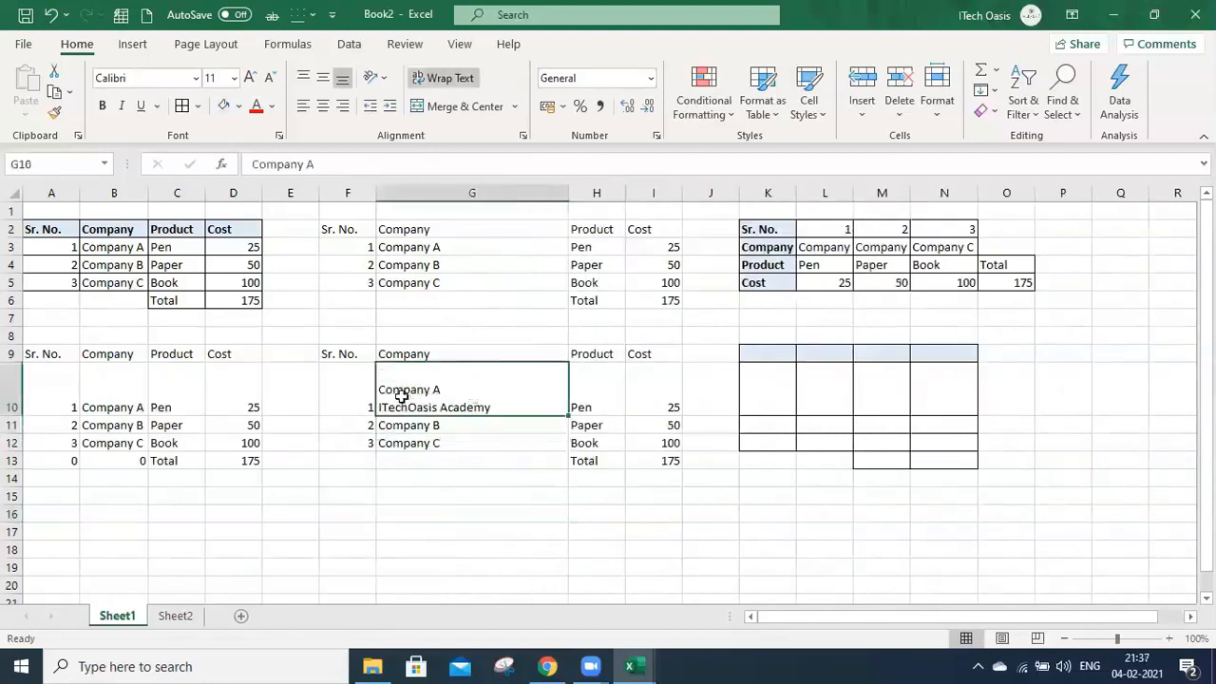
double_click(507, 407)
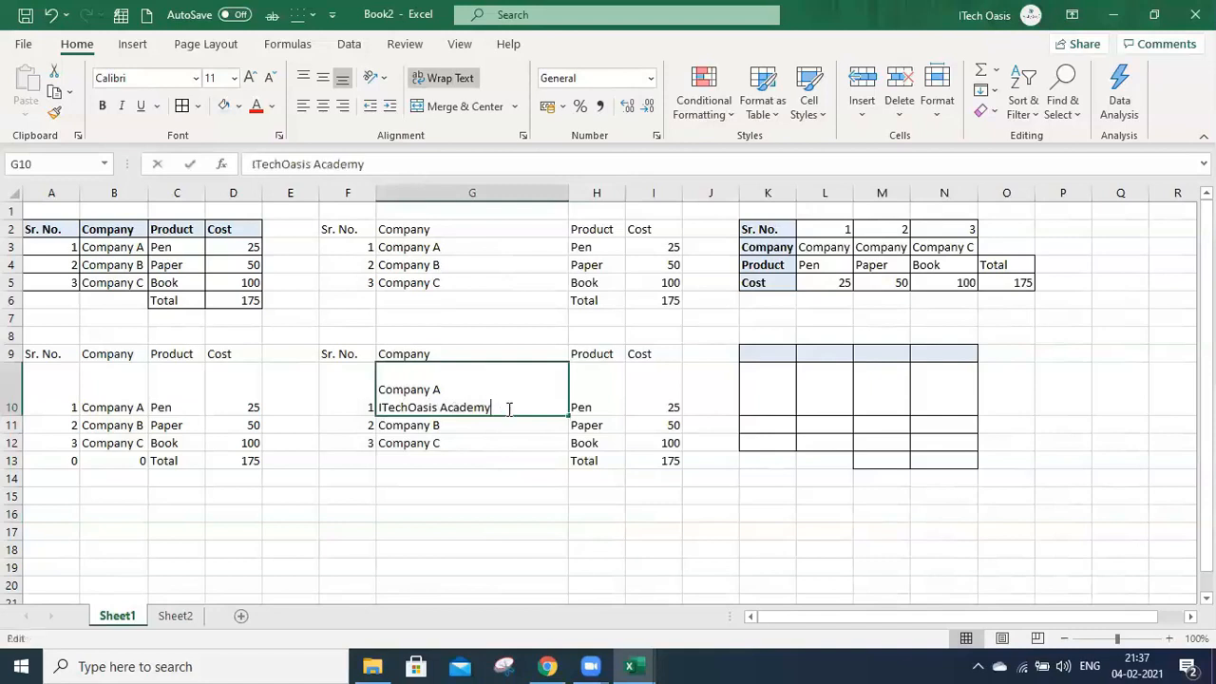
drag(509, 409, 370, 410)
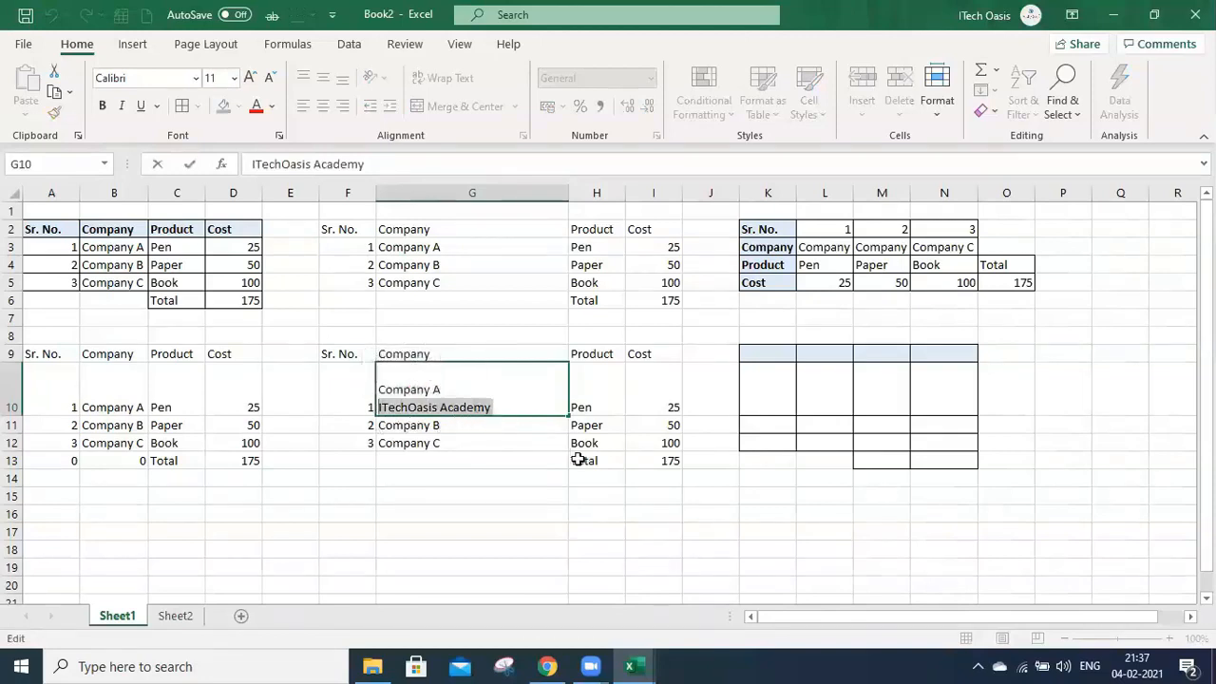
key(BackSpace)
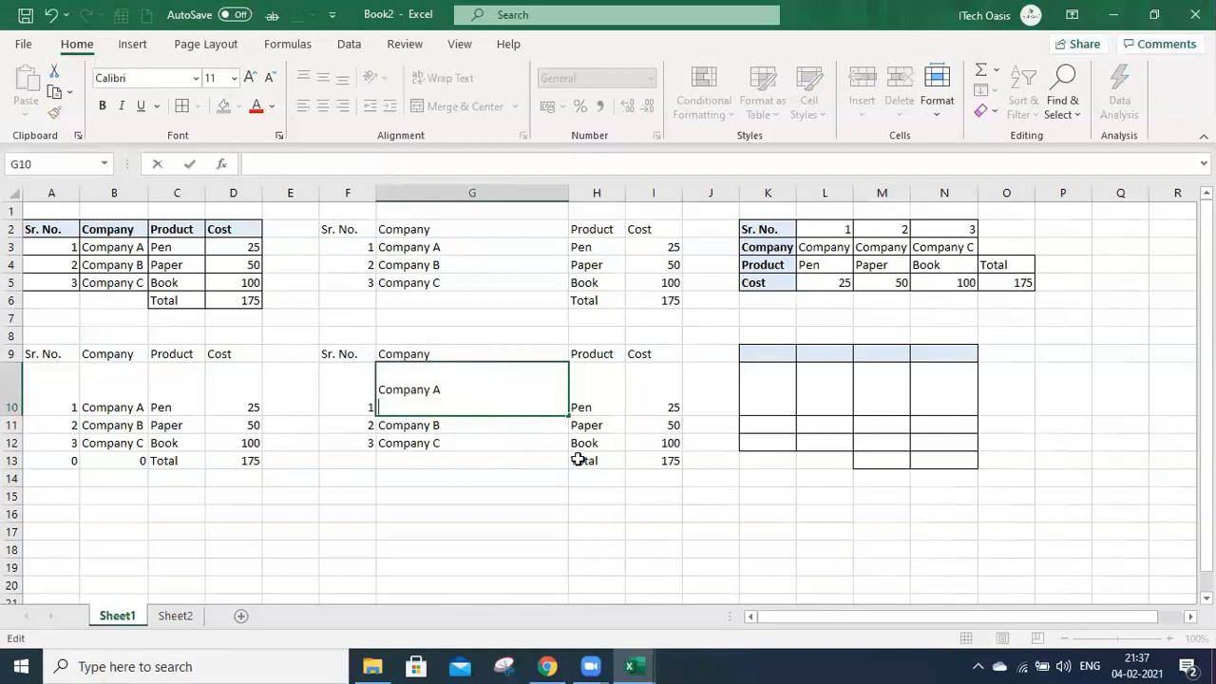
key(Return)
click(467, 510)
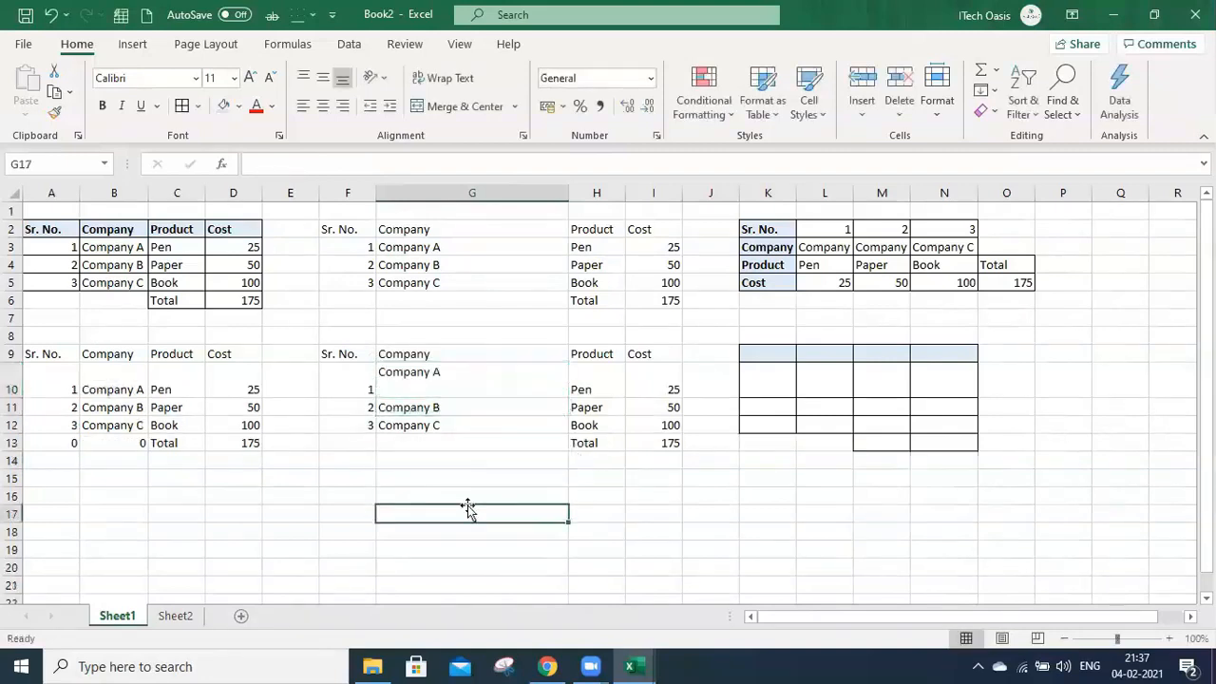
Compare cell G10 and its row height with the single-line Company A cell G3
click(466, 373)
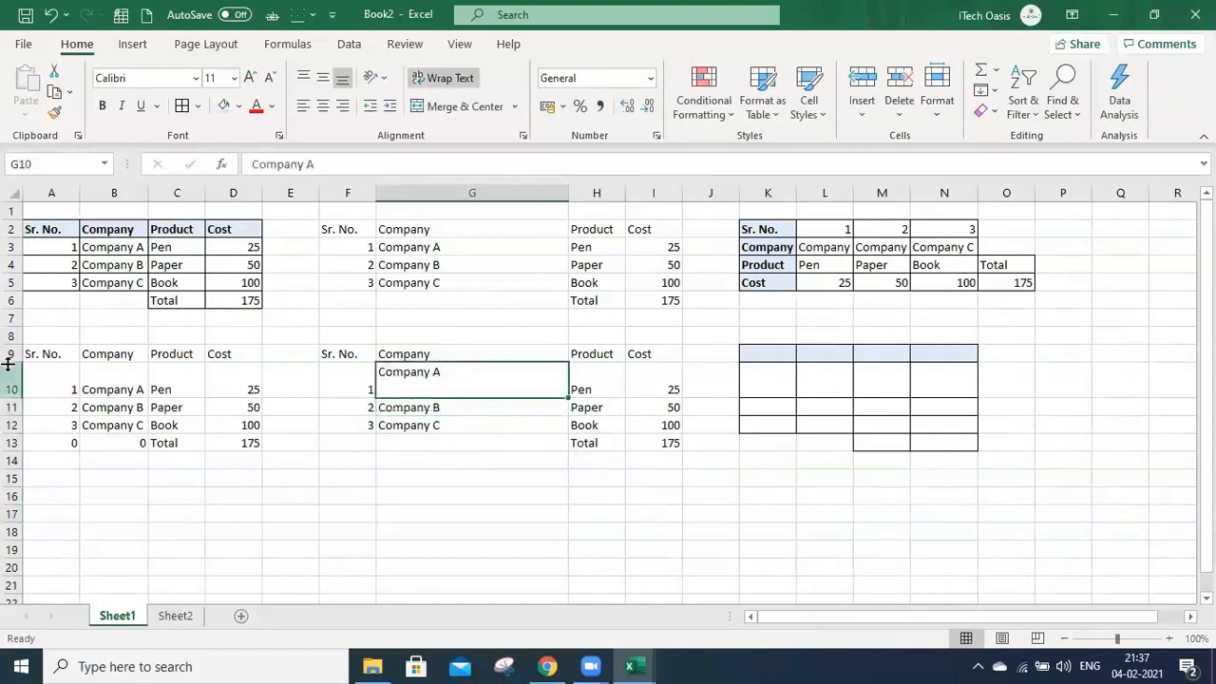
click(442, 254)
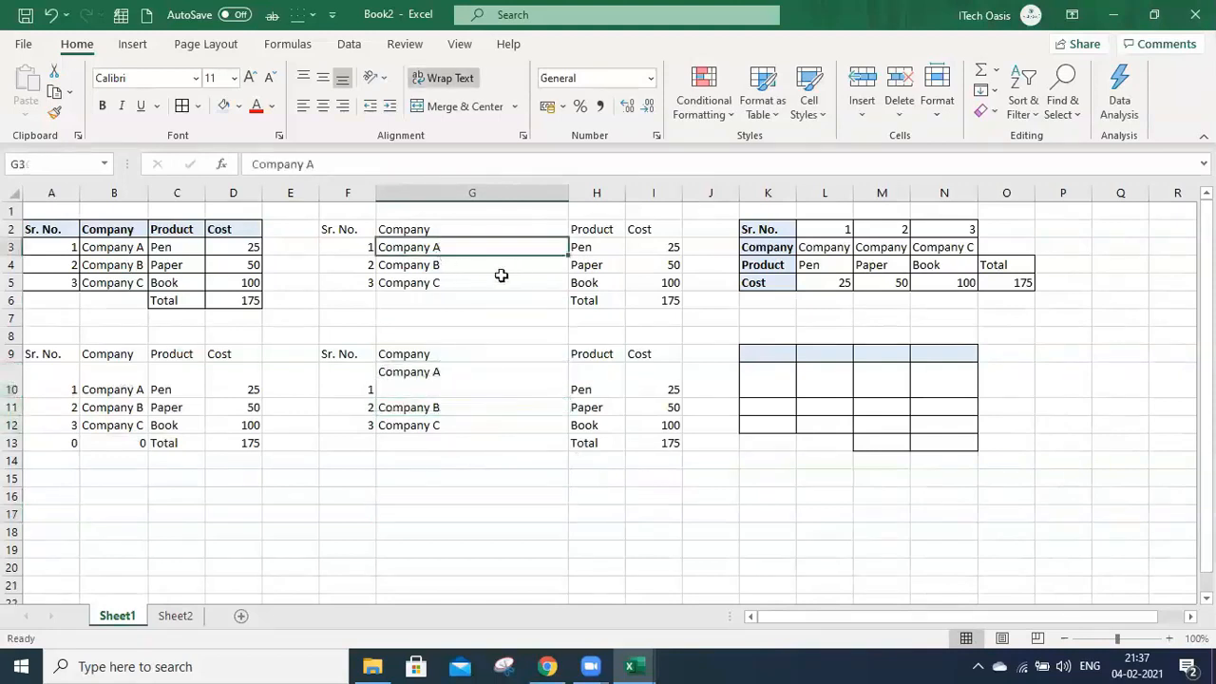
click(463, 380)
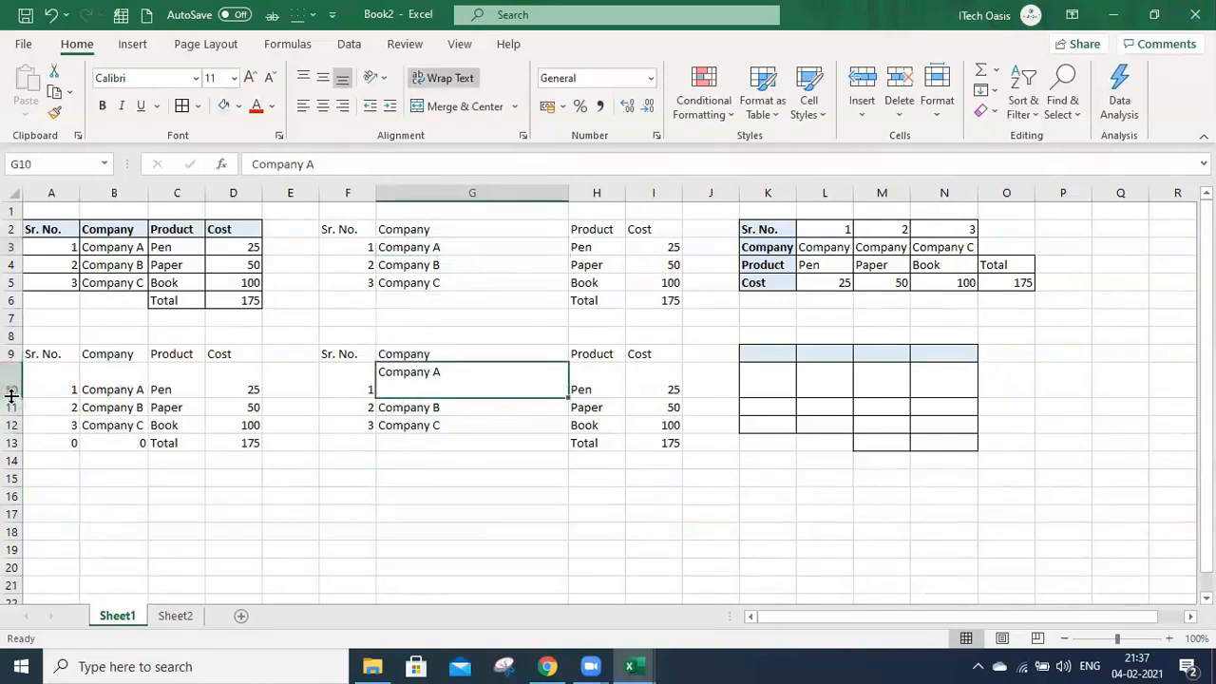
click(452, 509)
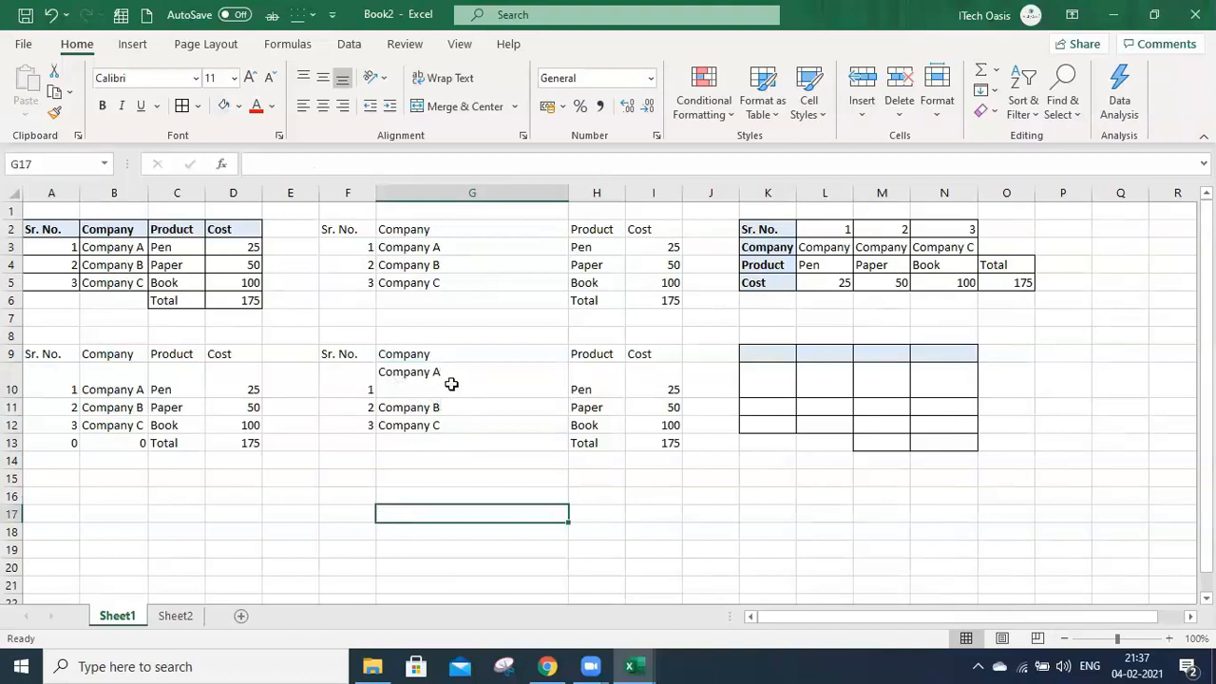
Open cell G10 for editing and place the cursor on its empty second line, leaving the contents as they are
double_click(459, 378)
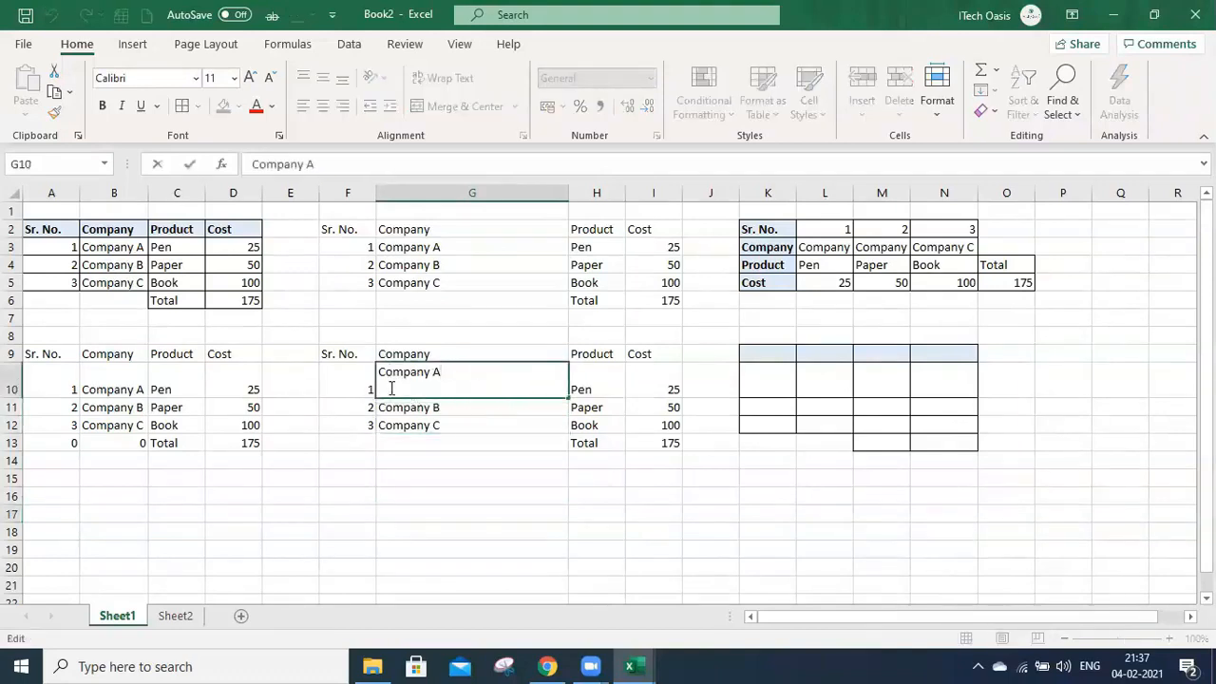
click(402, 389)
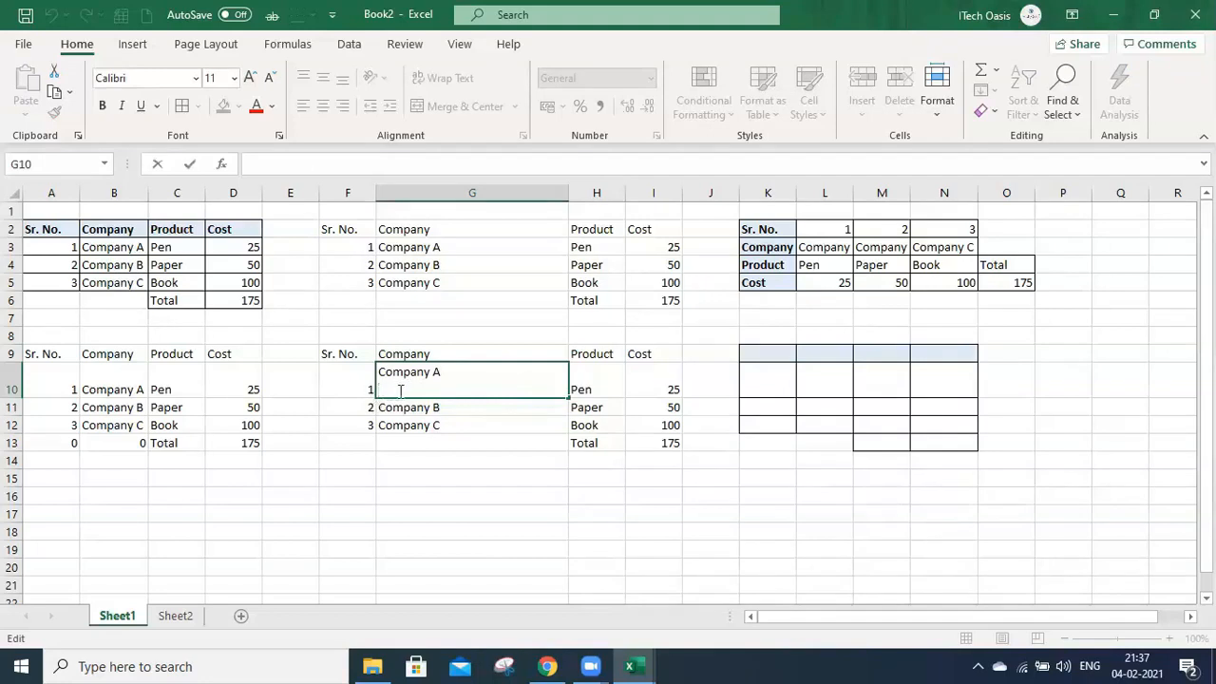
click(466, 516)
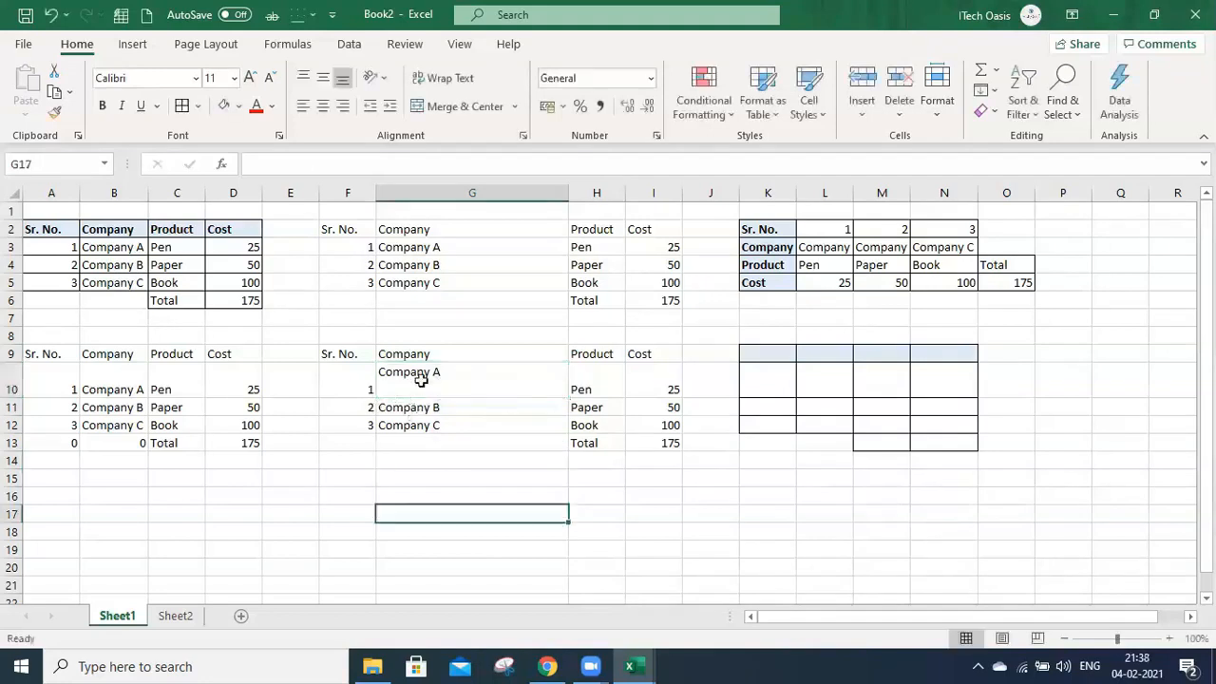
Remove the line break in cell G10 by deleting backward from the start of its empty second line
double_click(404, 388)
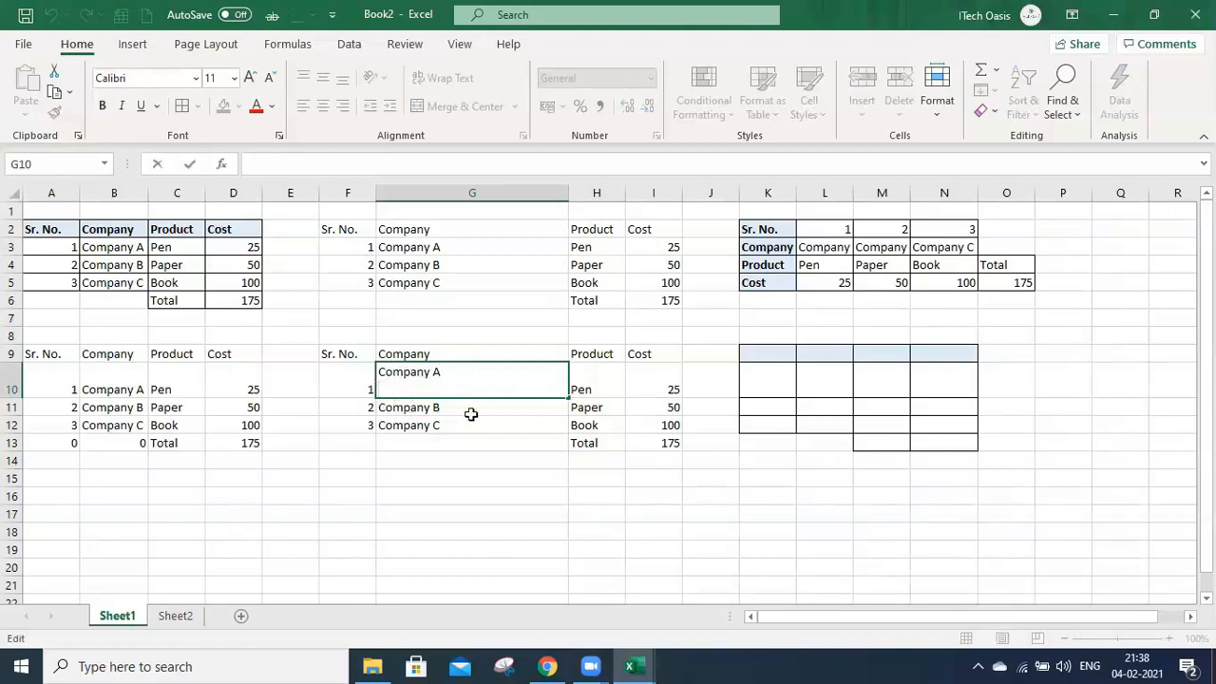
key(BackSpace)
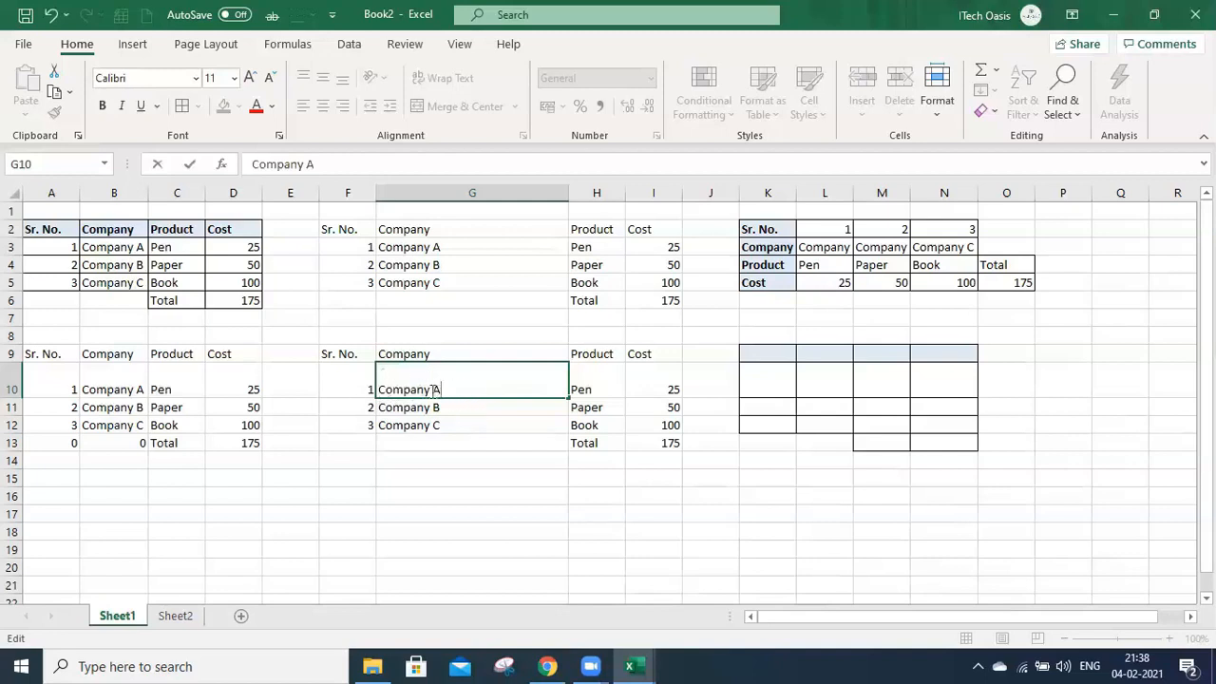
key(Return)
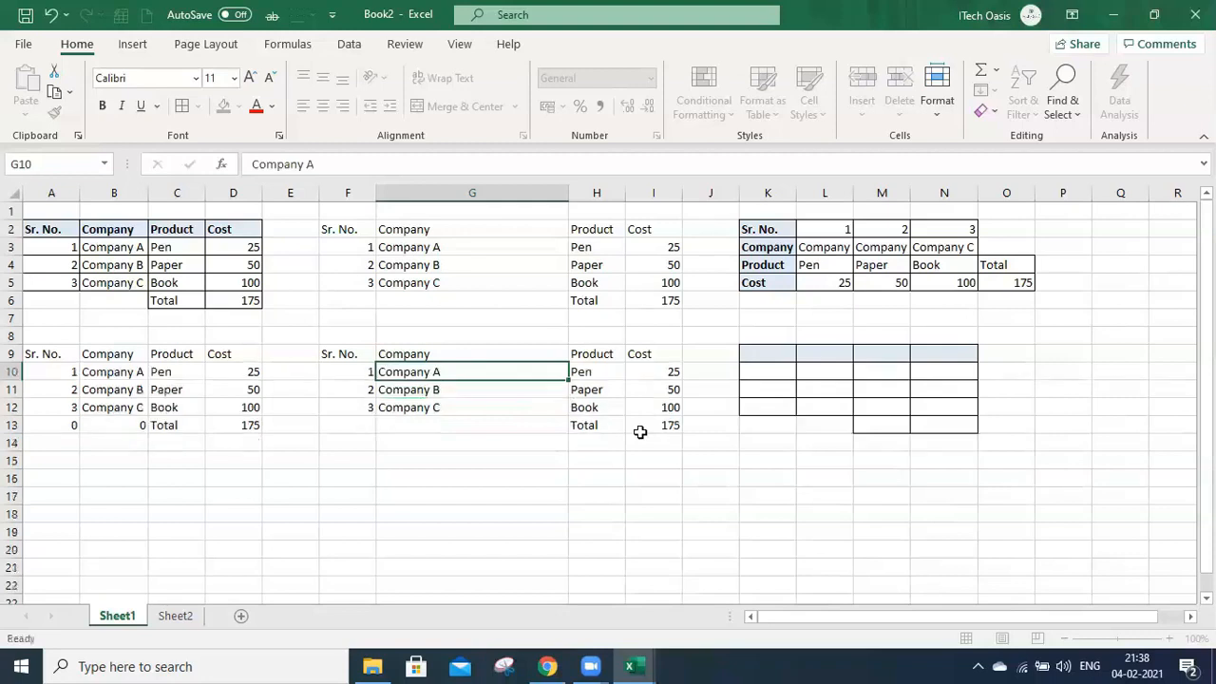
Compare the Company A cell G10 with the single-line Company A cell G3
drag(353, 532, 369, 507)
click(453, 372)
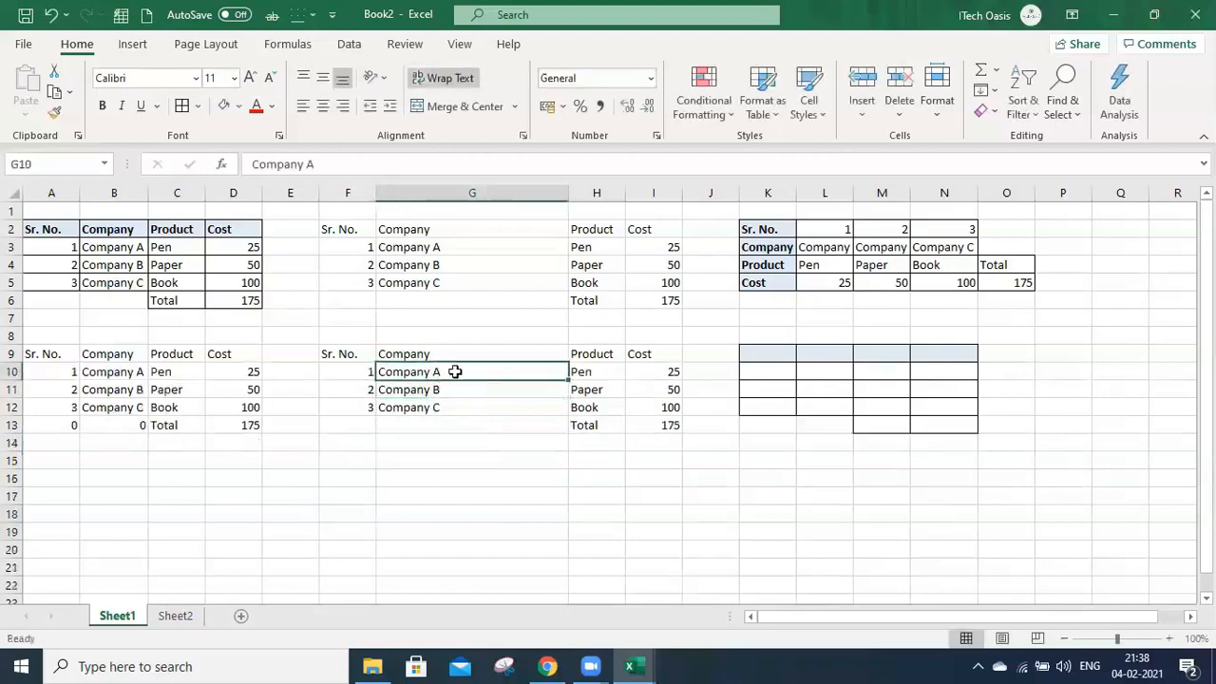
click(456, 245)
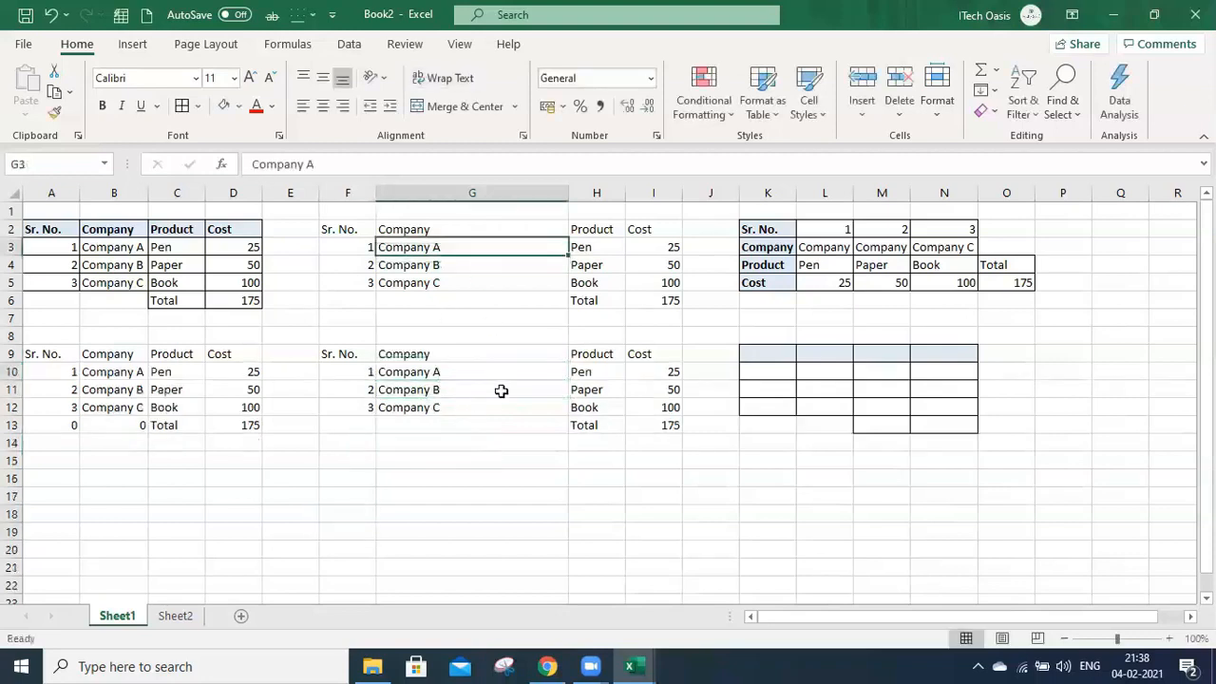
click(455, 371)
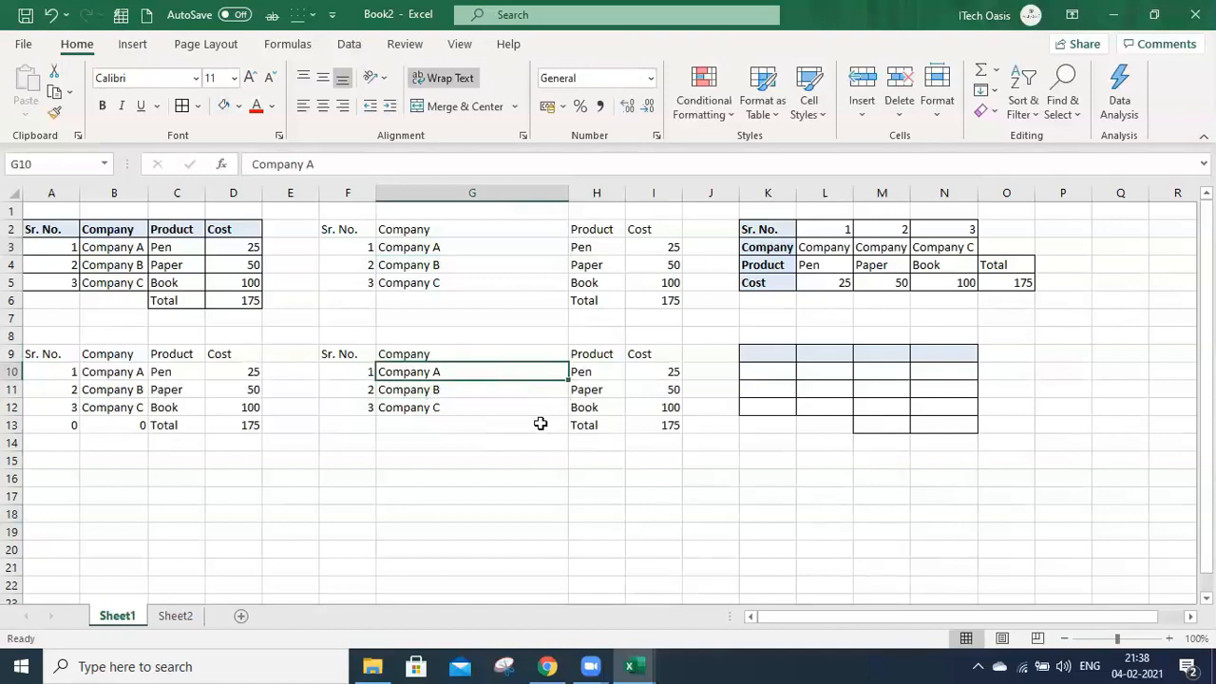
click(422, 497)
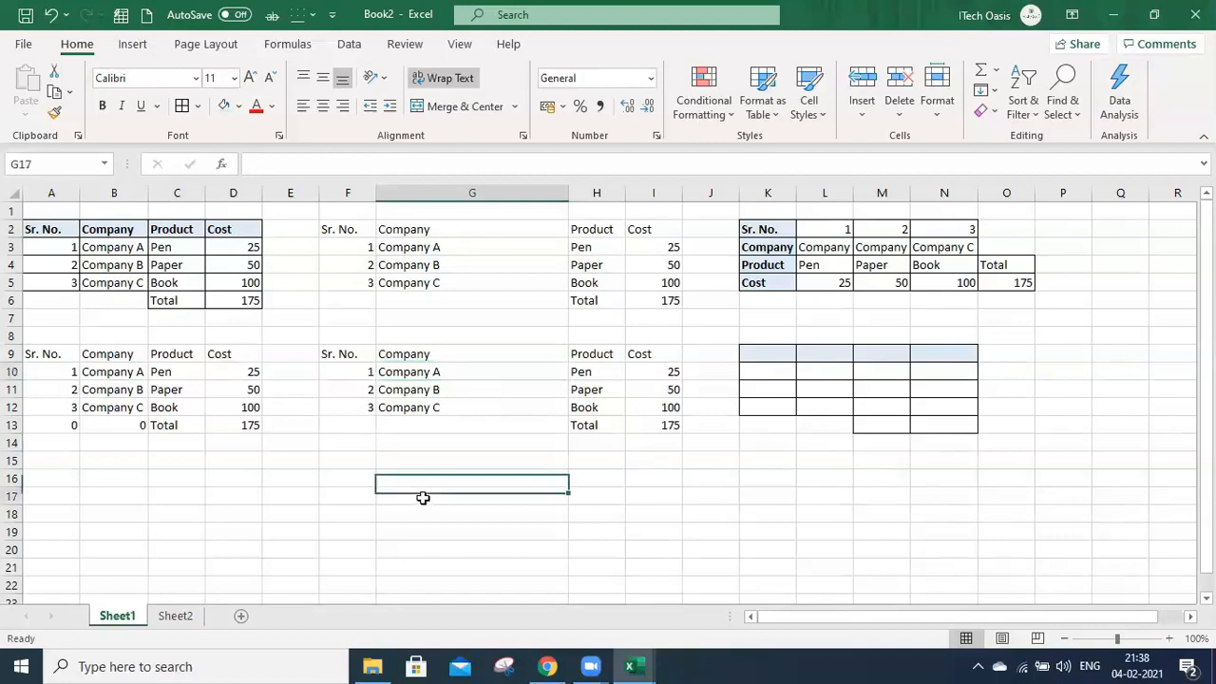
Undo the line break removal in cell G10 and select that cell
key(ctrl+z)
click(518, 484)
click(465, 387)
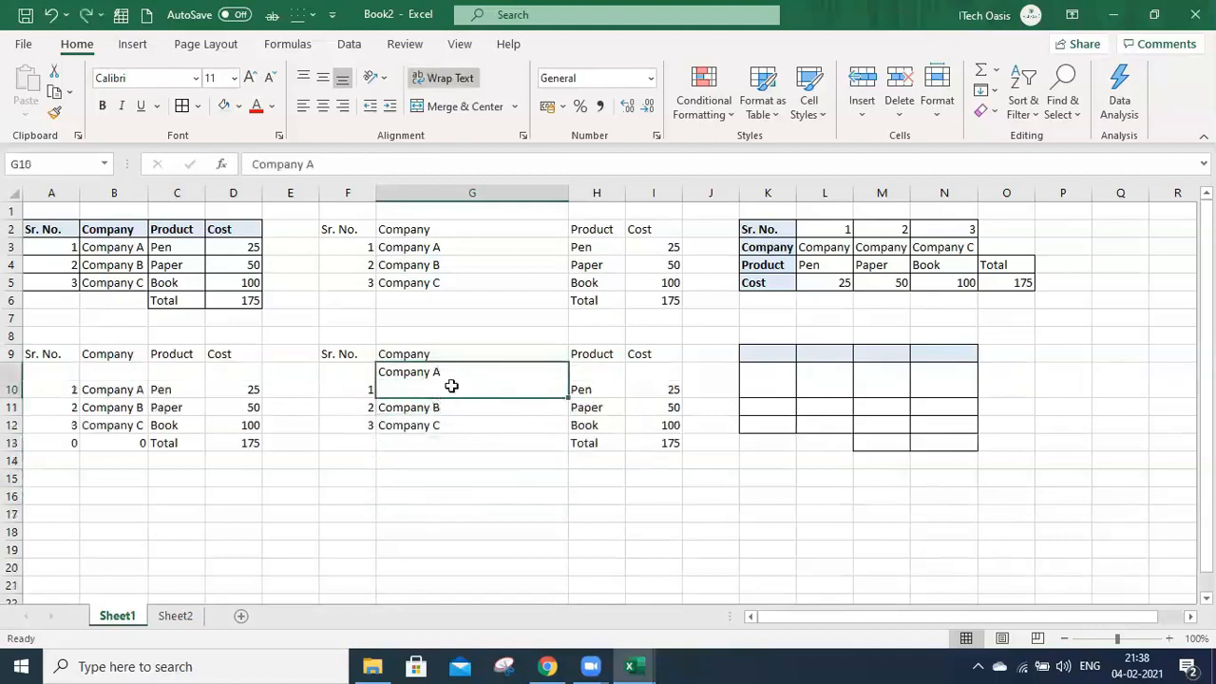
Remove the line break in cell G10 by deleting forward from the end of Company A
double_click(399, 389)
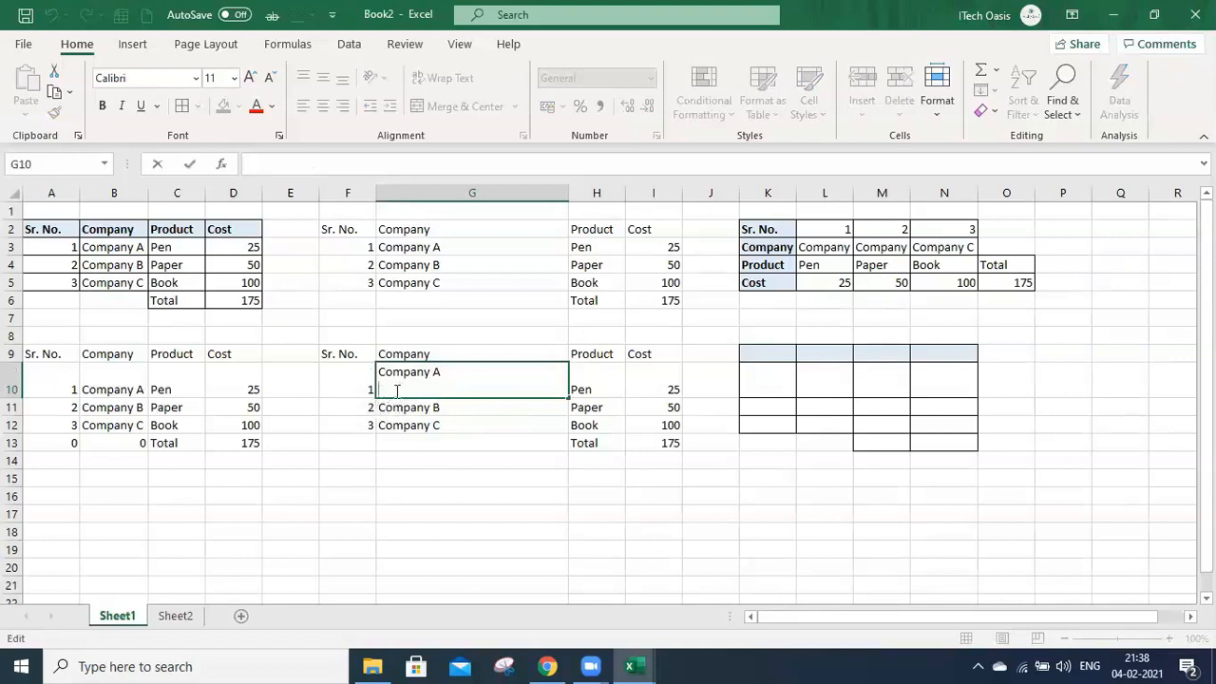
click(444, 371)
key(Delete)
key(Return)
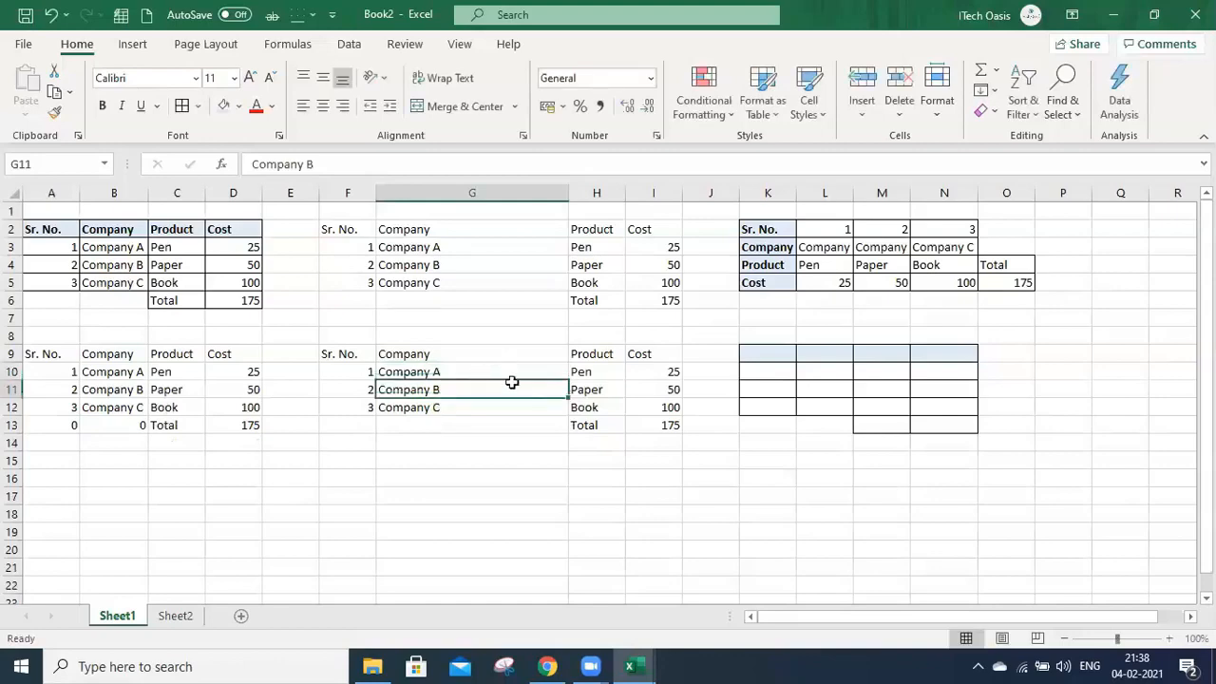